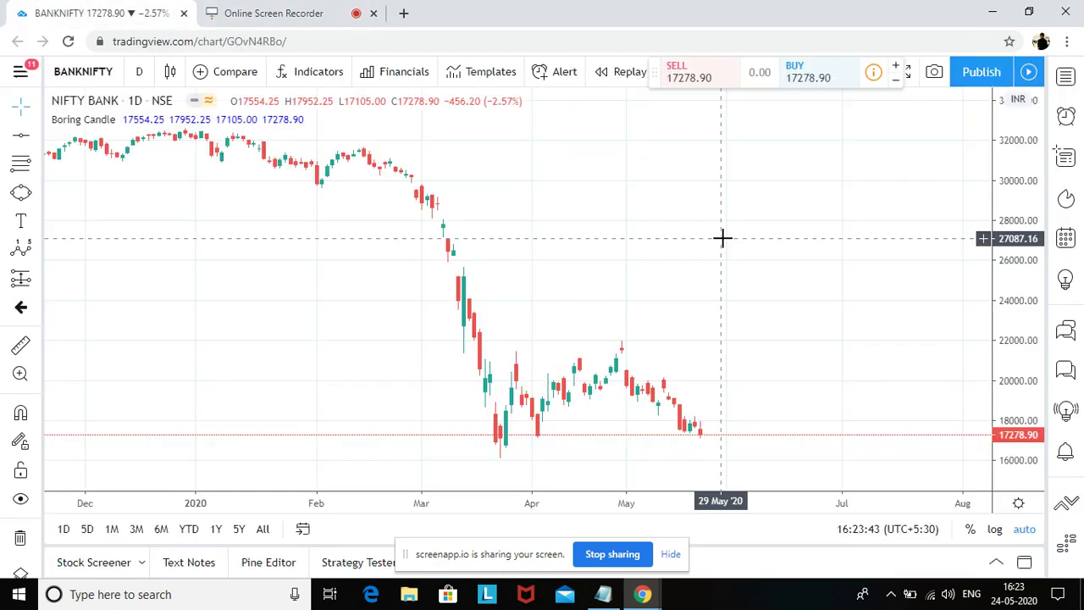
Step: Hide the screen-sharing notice and zoom in on the NIFTY BANK daily candles
{"action": "left_click", "coordinate": [669, 555]}
{"action": "scroll", "coordinate": [800, 362], "scroll_direction": "up", "scroll_amount": 2}
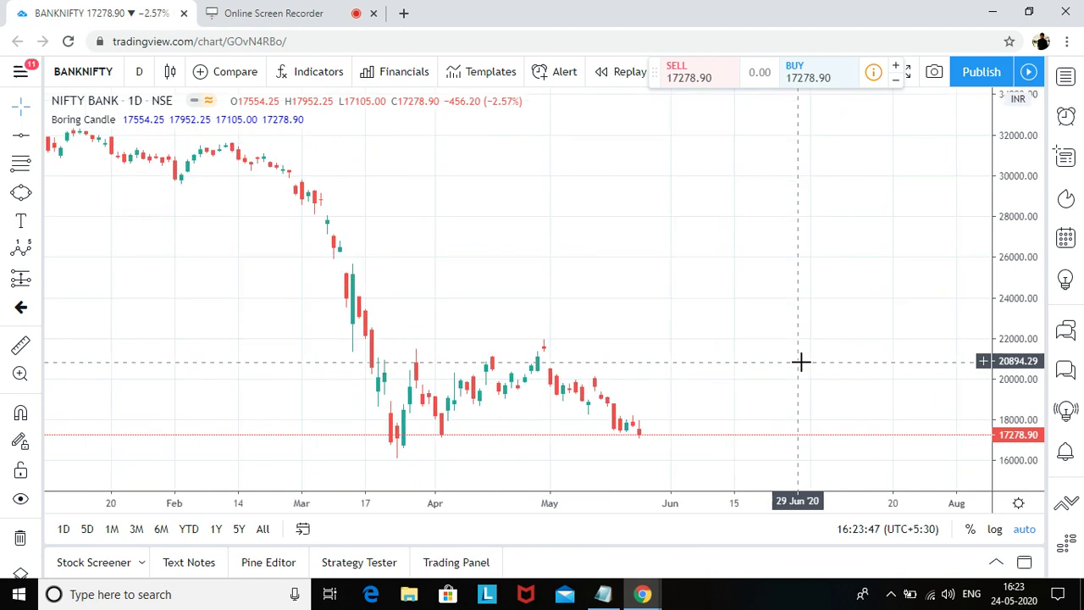
{"action": "scroll", "coordinate": [800, 362], "scroll_direction": "up", "scroll_amount": 2}
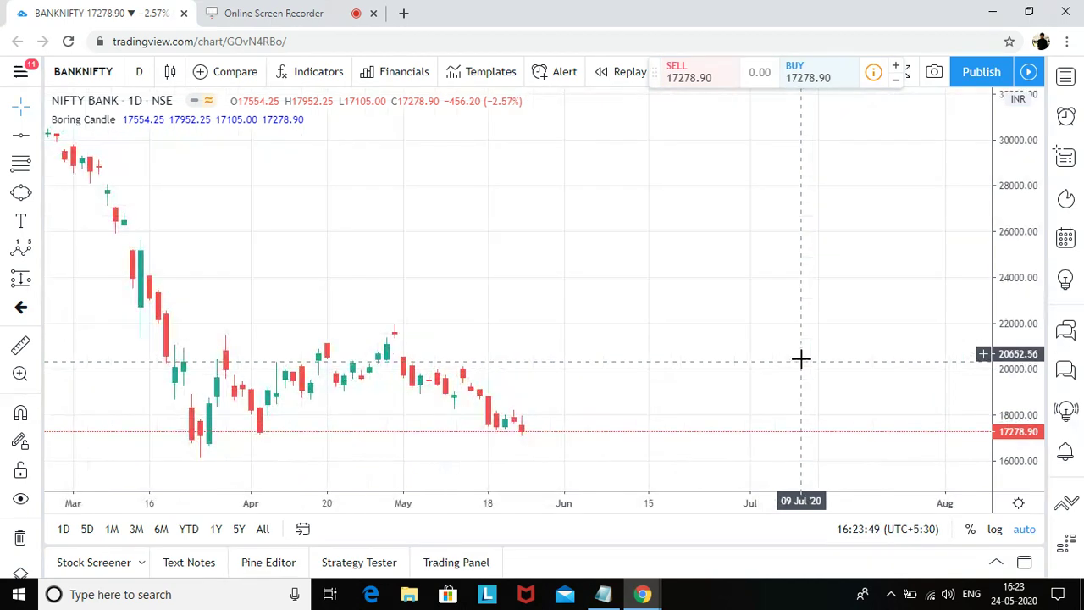
Step: Pan and zoom the chart so it shows late February through May
{"action": "left_click_drag", "start_coordinate": [482, 264], "coordinate": [621, 257]}
{"action": "scroll", "coordinate": [623, 262], "scroll_direction": "up", "scroll_amount": 2}
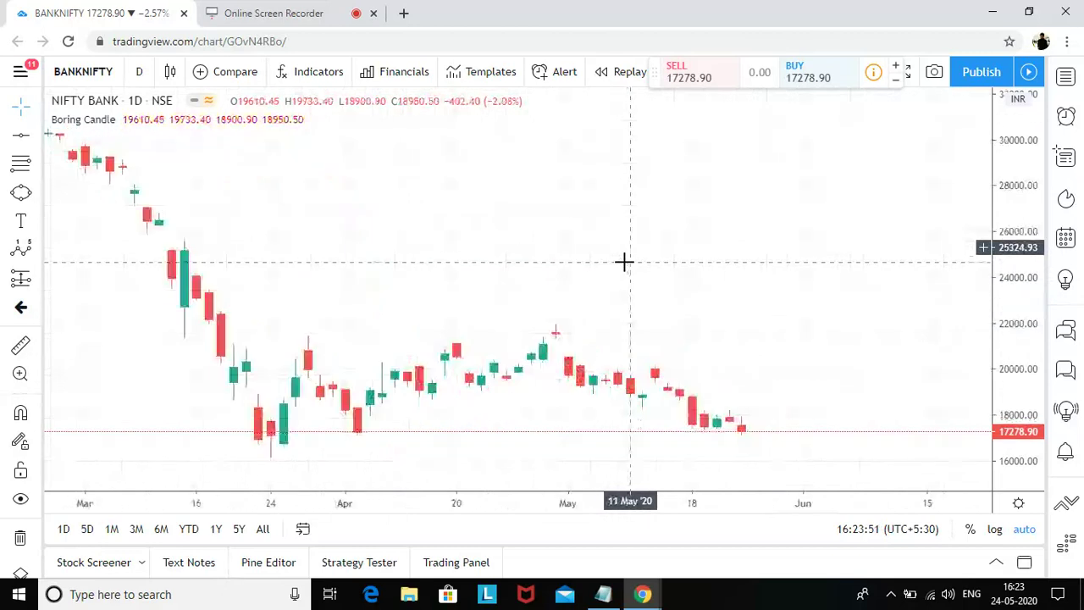
{"action": "left_click_drag", "start_coordinate": [292, 240], "coordinate": [360, 241]}
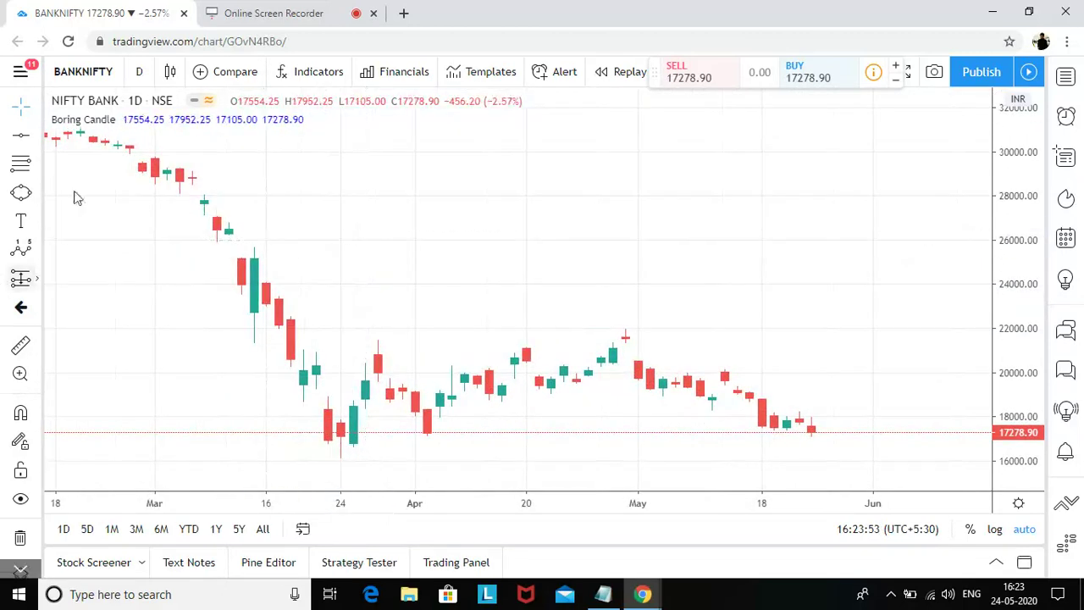
{"action": "left_click", "coordinate": [37, 135]}
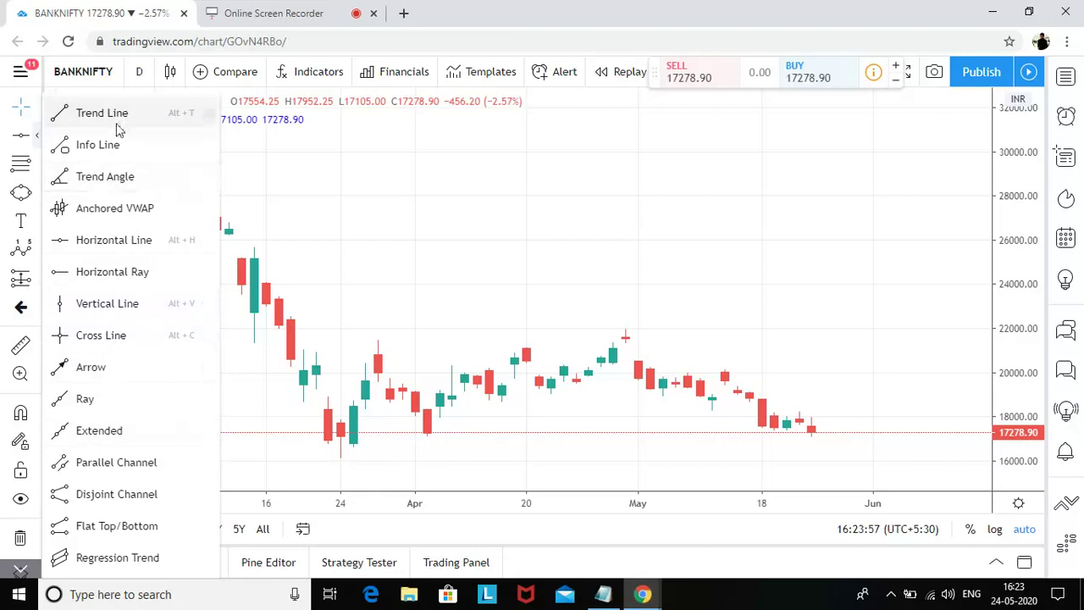
Step: Draw a trend line from the 24 Mar low up to about 23,400 in early June
{"action": "left_click", "coordinate": [158, 153]}
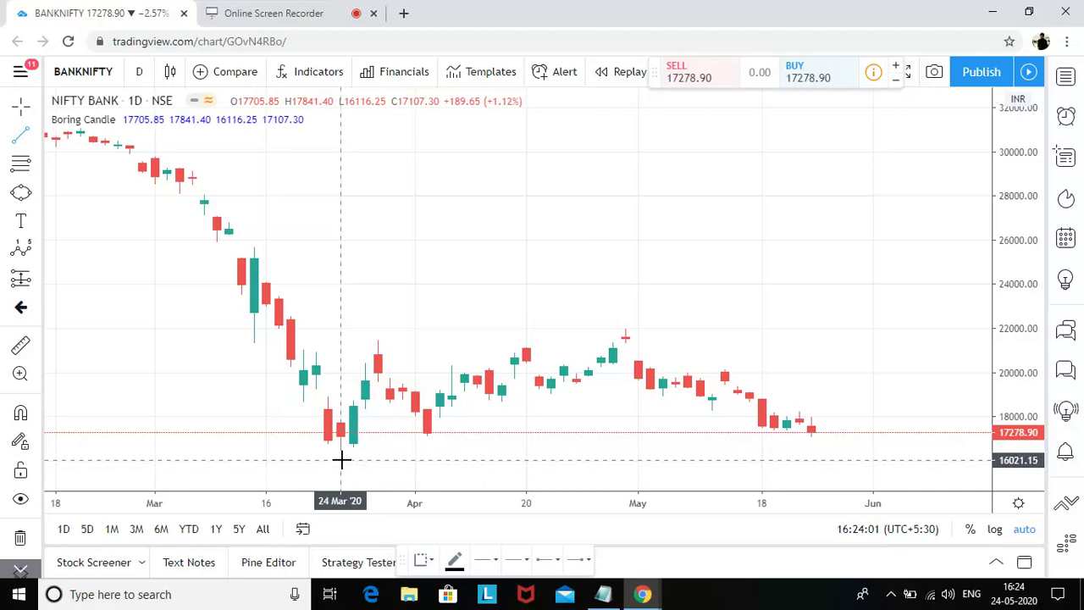
{"action": "left_click", "coordinate": [341, 460]}
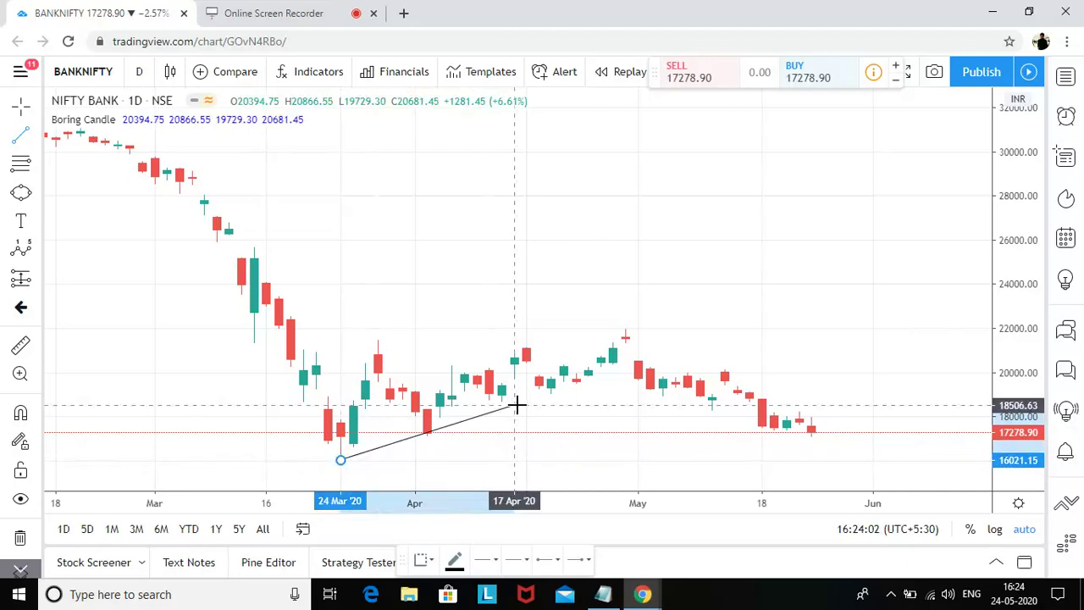
{"action": "left_click", "coordinate": [960, 297]}
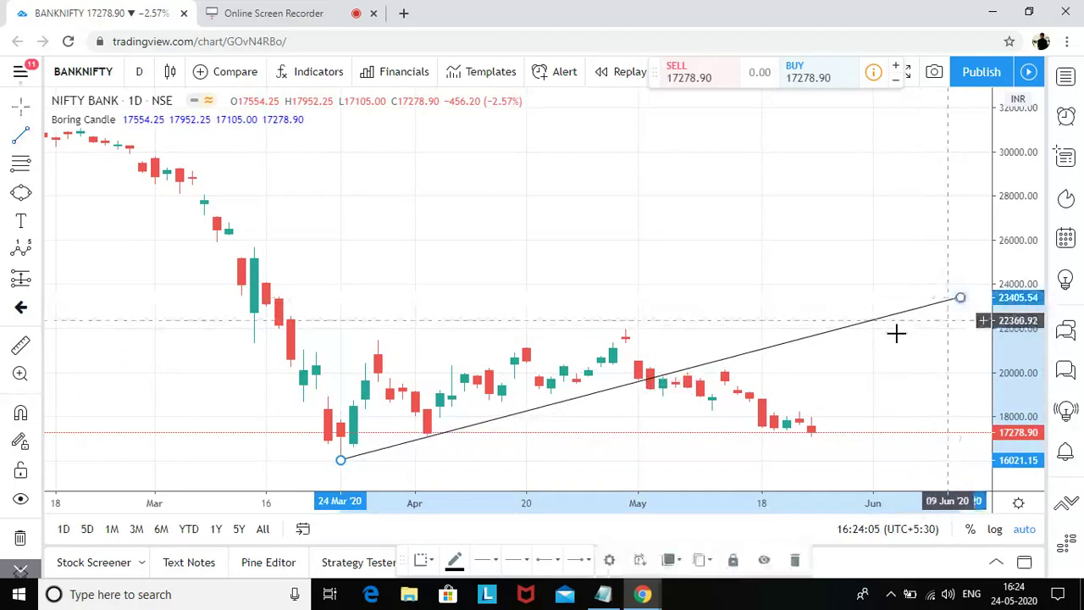
{"action": "left_click", "coordinate": [896, 332]}
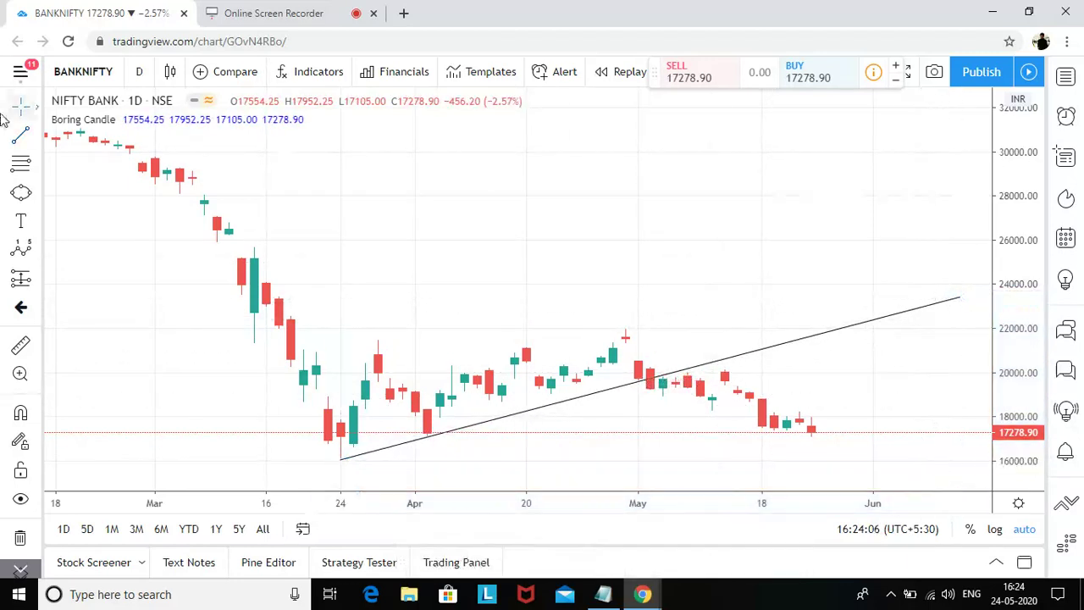
{"action": "left_click", "coordinate": [38, 138]}
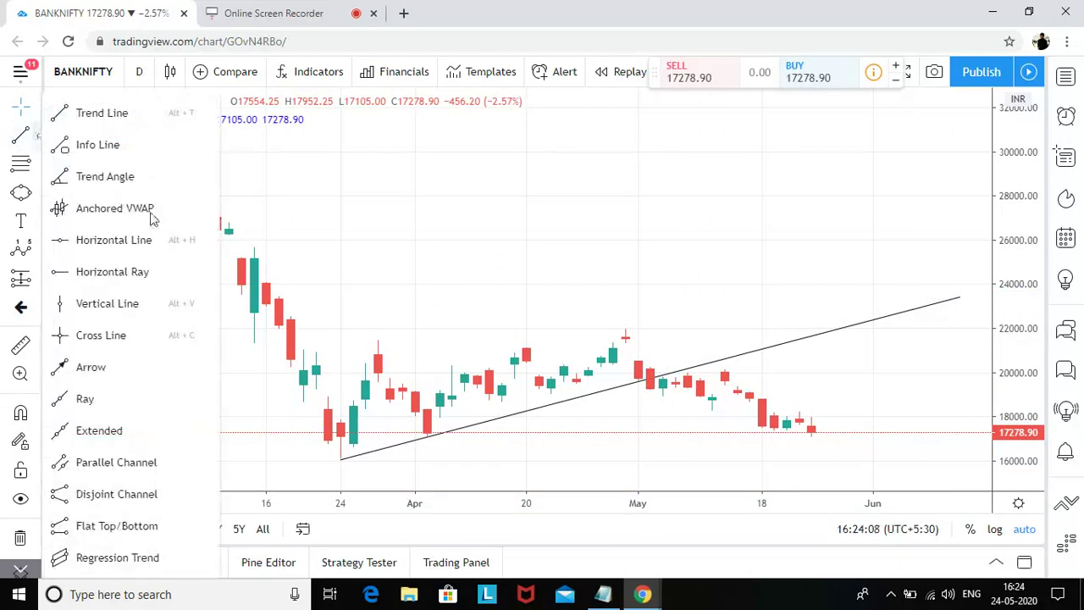
Step: Add a downward arrow onto the trend line in early May, then shift the chart into July
{"action": "left_click", "coordinate": [119, 367]}
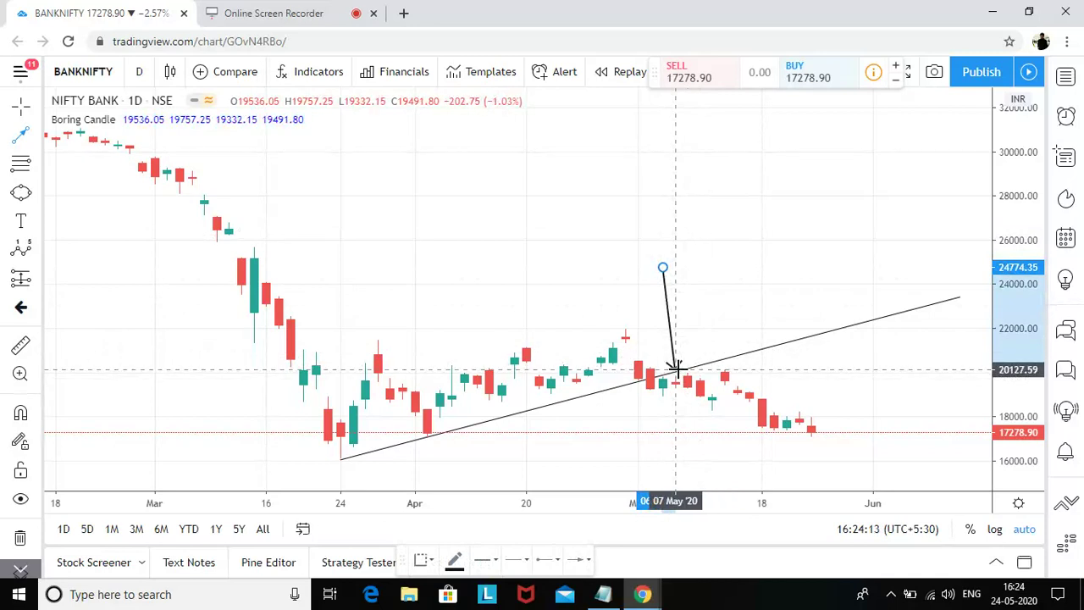
{"action": "left_click", "coordinate": [688, 362]}
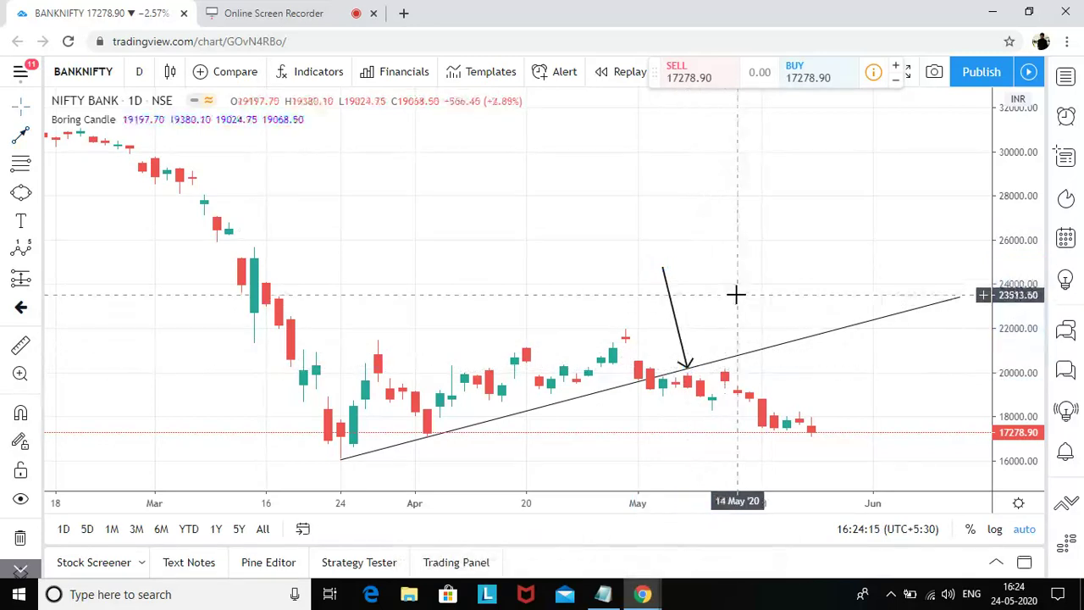
{"action": "scroll", "coordinate": [815, 254], "scroll_direction": "down", "scroll_amount": 2}
{"action": "left_click_drag", "start_coordinate": [816, 253], "coordinate": [633, 234]}
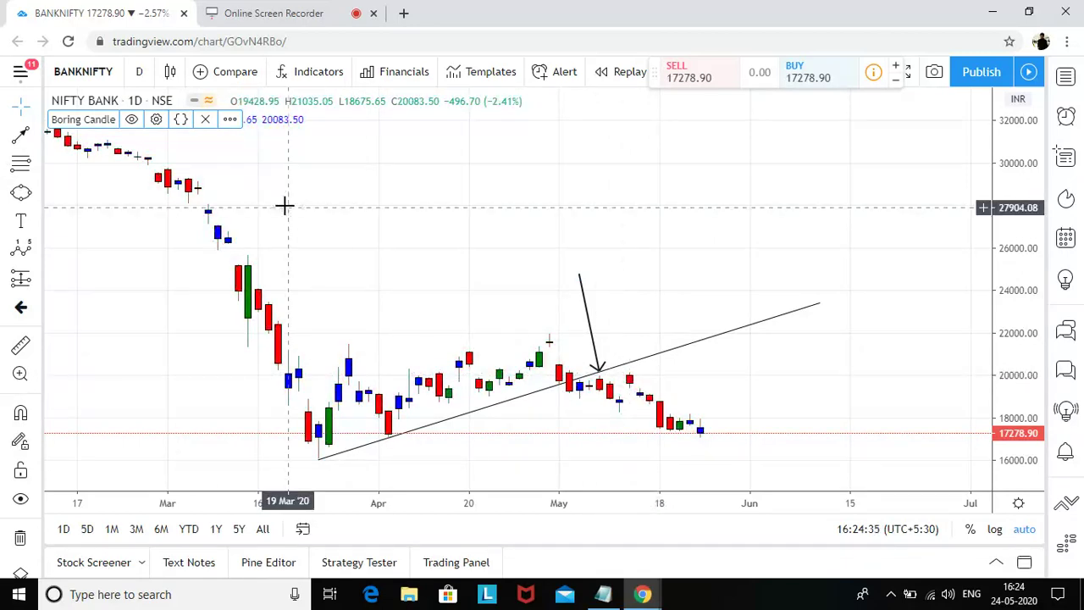
{"action": "left_click", "coordinate": [25, 170]}
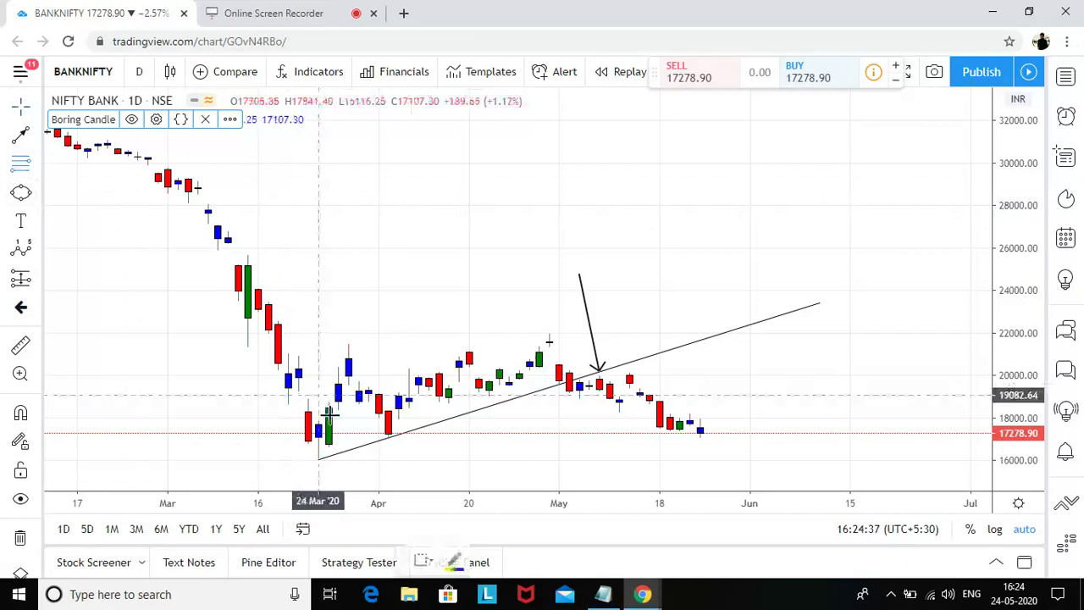
Step: Draw a Fibonacci retracement from the 16129.71 low on 26 Mar to 21474.90 near 23 Jun
{"action": "left_click", "coordinate": [337, 457]}
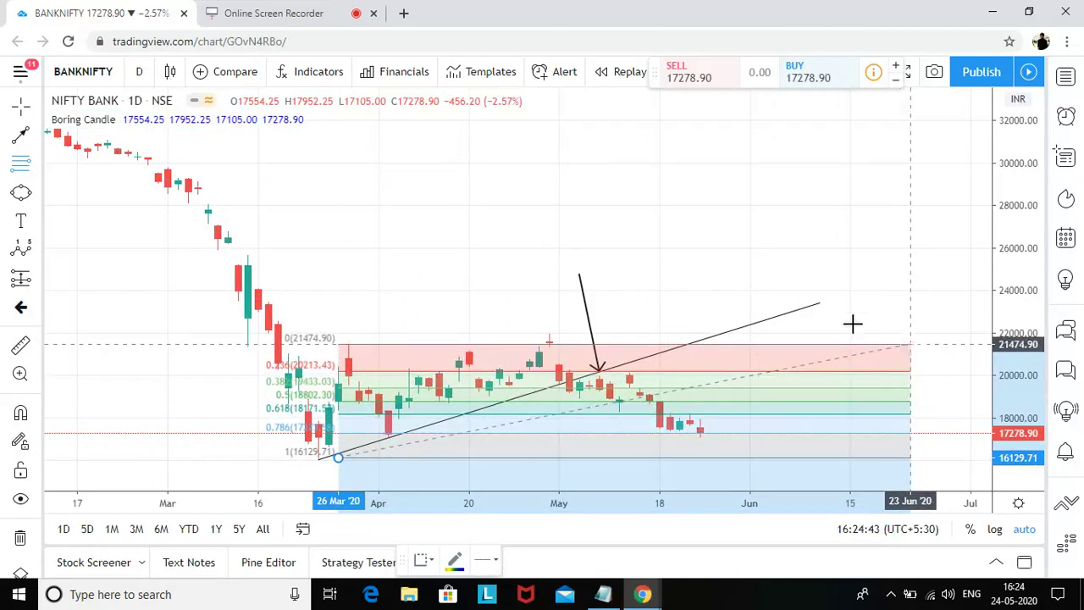
{"action": "left_click", "coordinate": [909, 345]}
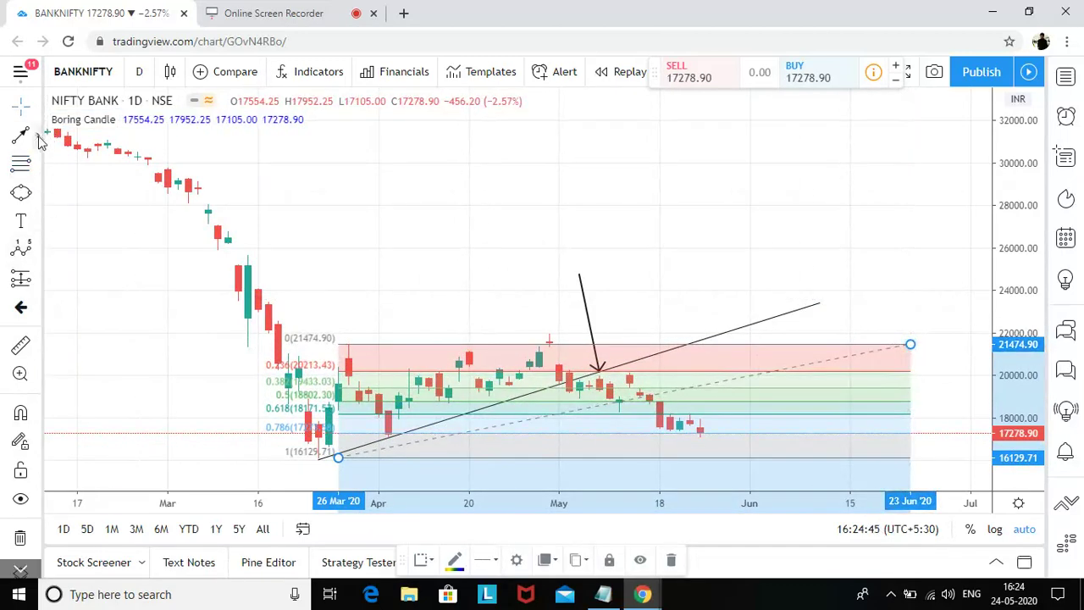
{"action": "left_click", "coordinate": [37, 135]}
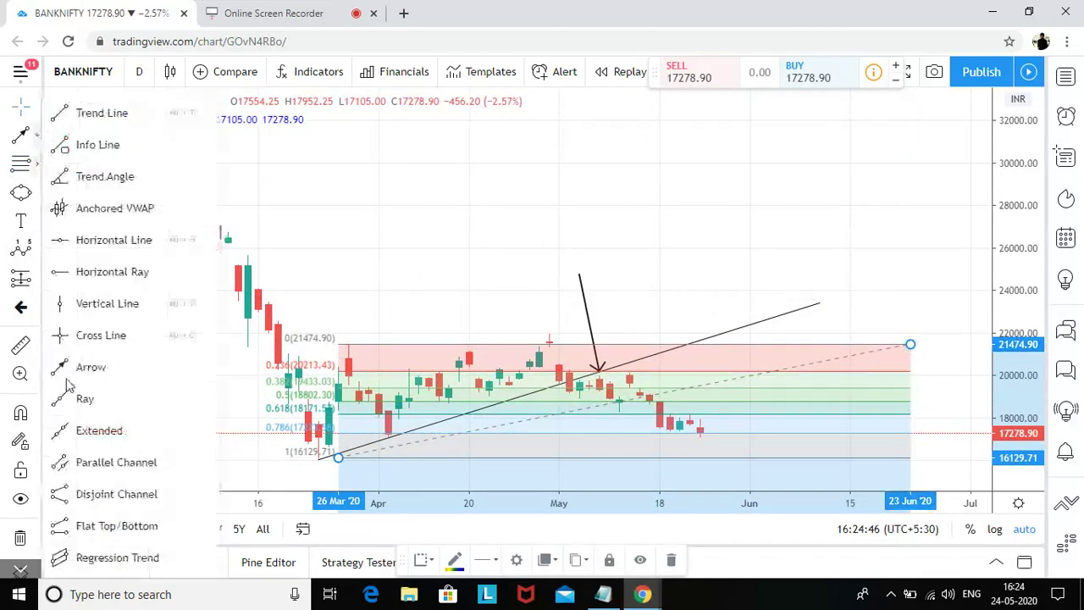
Step: Place a horizontal line at 17251.08, just under the latest close
{"action": "left_click", "coordinate": [114, 241]}
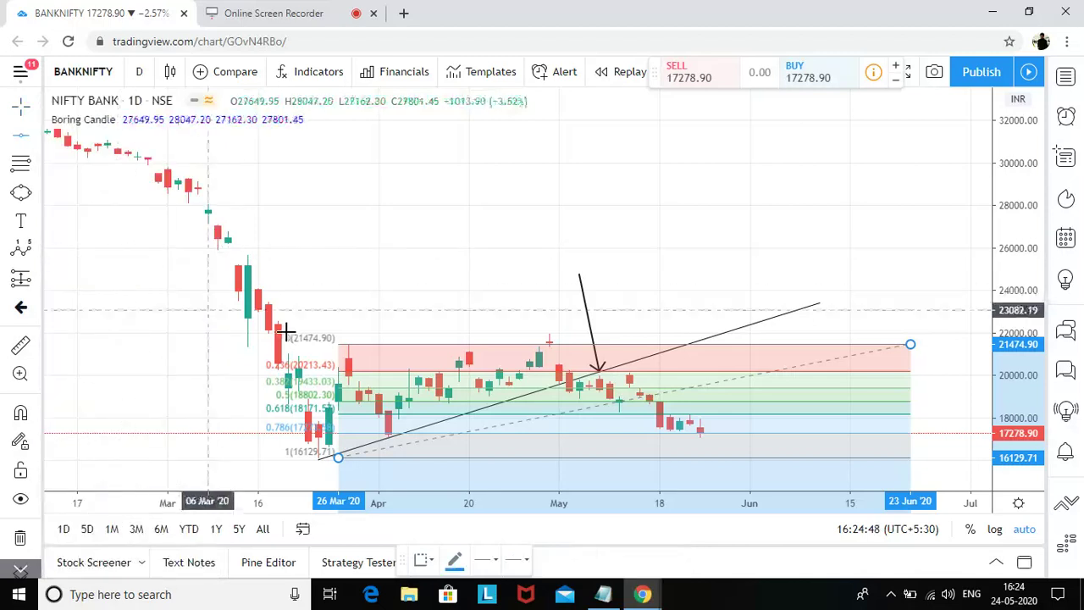
{"action": "left_click", "coordinate": [428, 433]}
{"action": "left_click", "coordinate": [478, 230]}
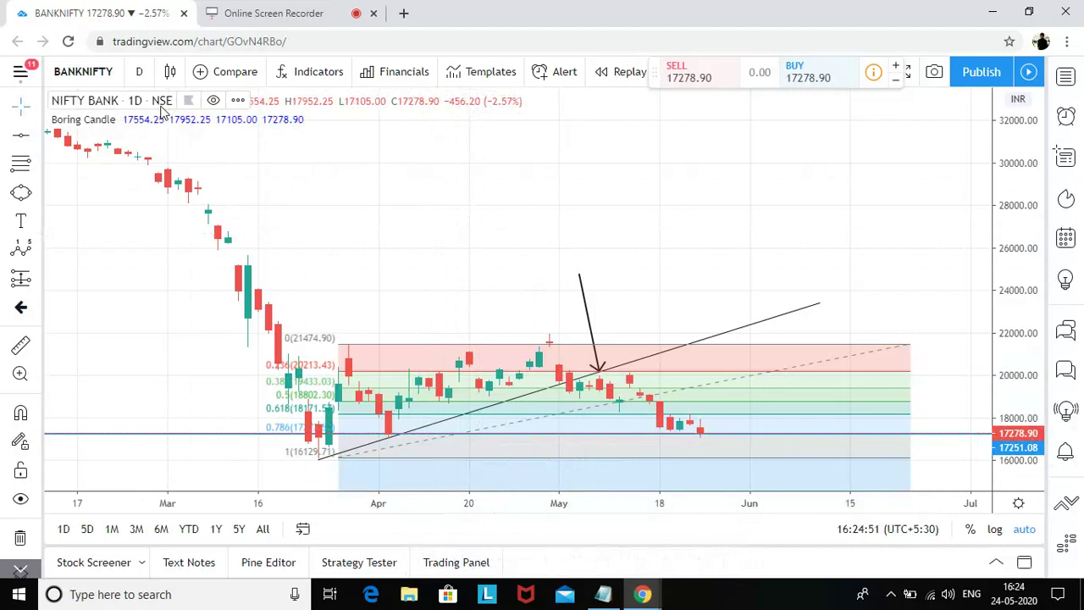
Step: Zoom and pan the chart to show mid-March through late May
{"action": "scroll", "coordinate": [329, 261], "scroll_direction": "up", "scroll_amount": 2}
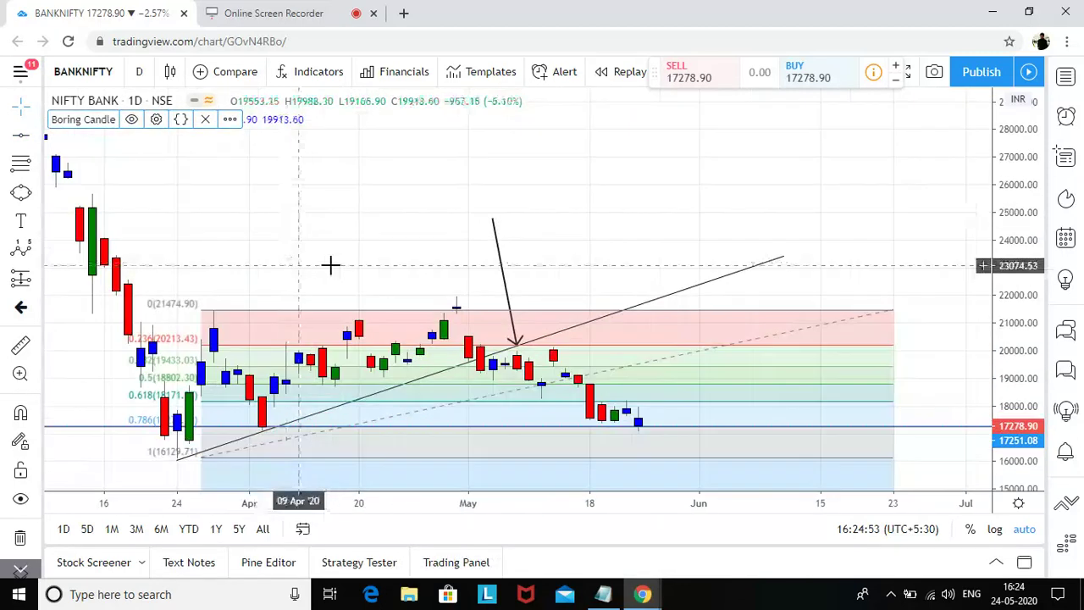
{"action": "scroll", "coordinate": [494, 282], "scroll_direction": "left", "scroll_amount": 5}
{"action": "scroll", "coordinate": [525, 307], "scroll_direction": "up", "scroll_amount": 3}
{"action": "scroll", "coordinate": [537, 339], "scroll_direction": "down", "scroll_amount": 1}
{"action": "left_click_drag", "start_coordinate": [612, 243], "coordinate": [389, 166]}
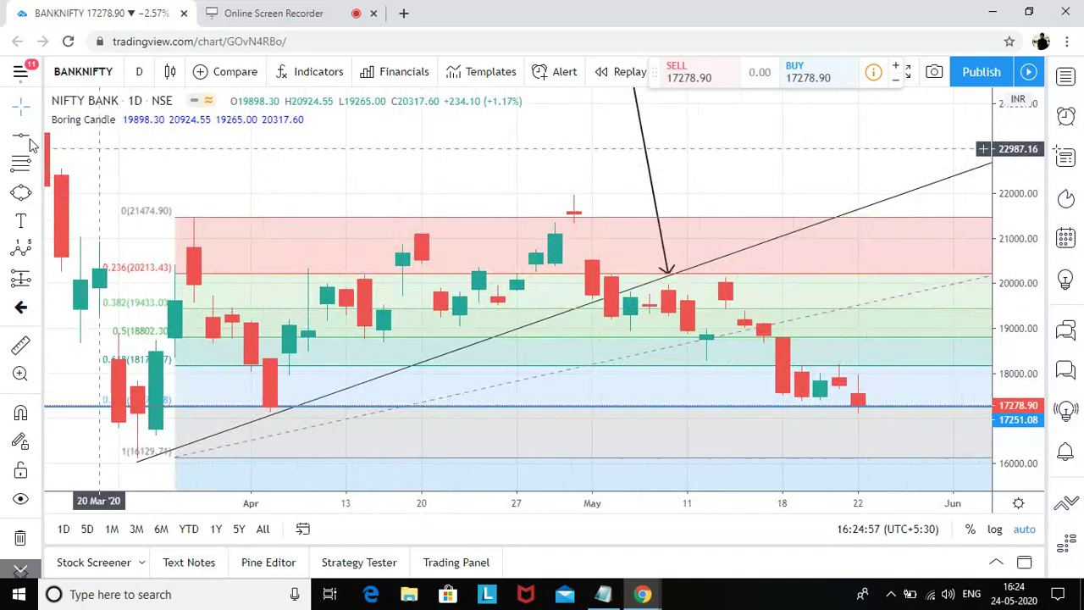
{"action": "left_click", "coordinate": [82, 118]}
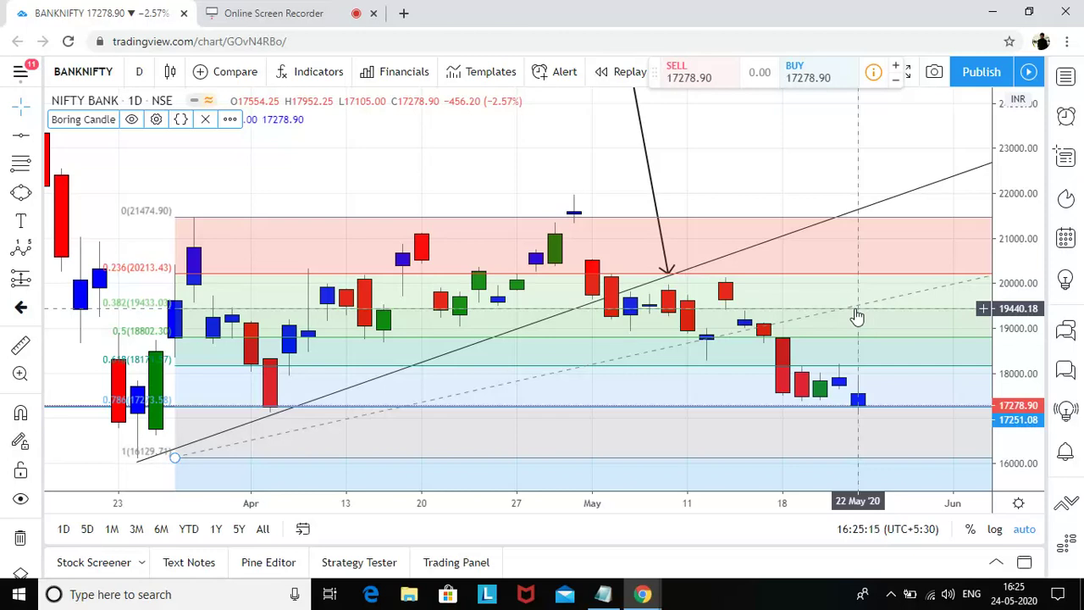
{"action": "key", "text": "alt+t"}
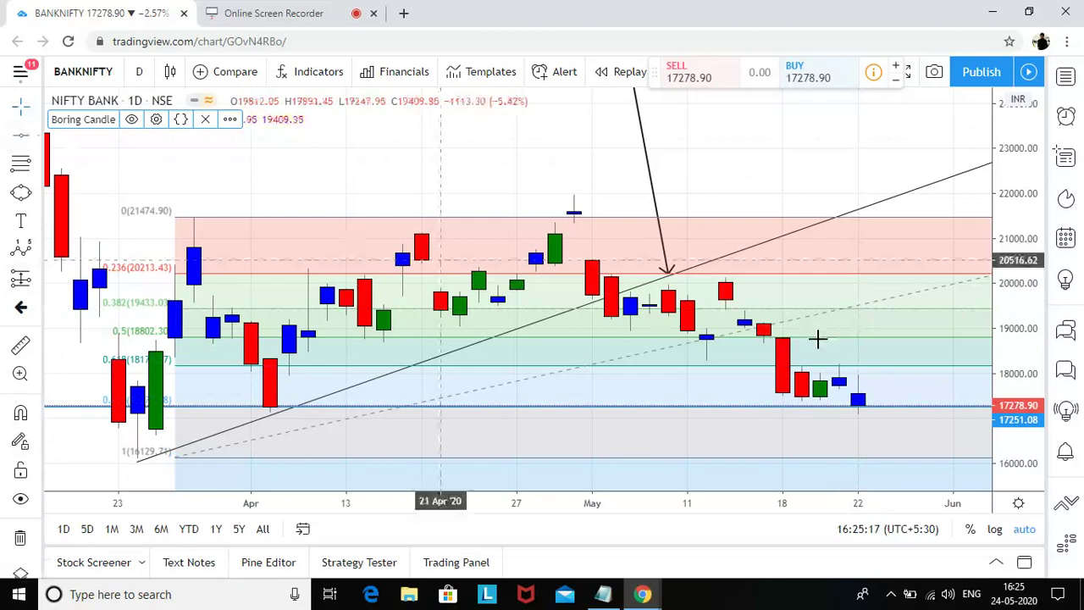
Step: Place a horizontal line across the chart at 18981.36
{"action": "left_click", "coordinate": [785, 328]}
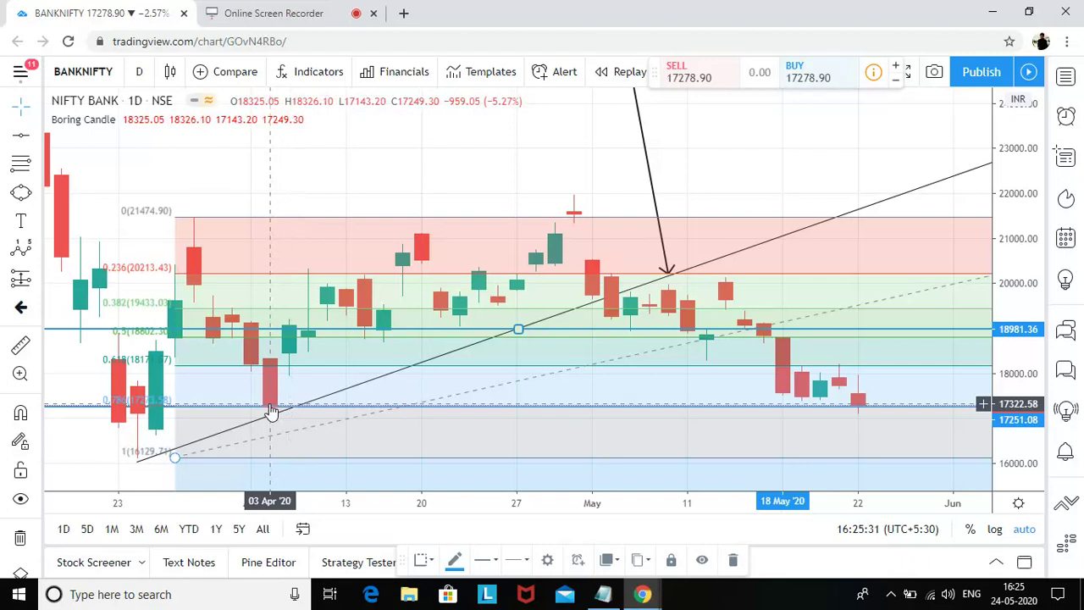
{"action": "scroll", "coordinate": [680, 316], "scroll_direction": "down", "scroll_amount": 3}
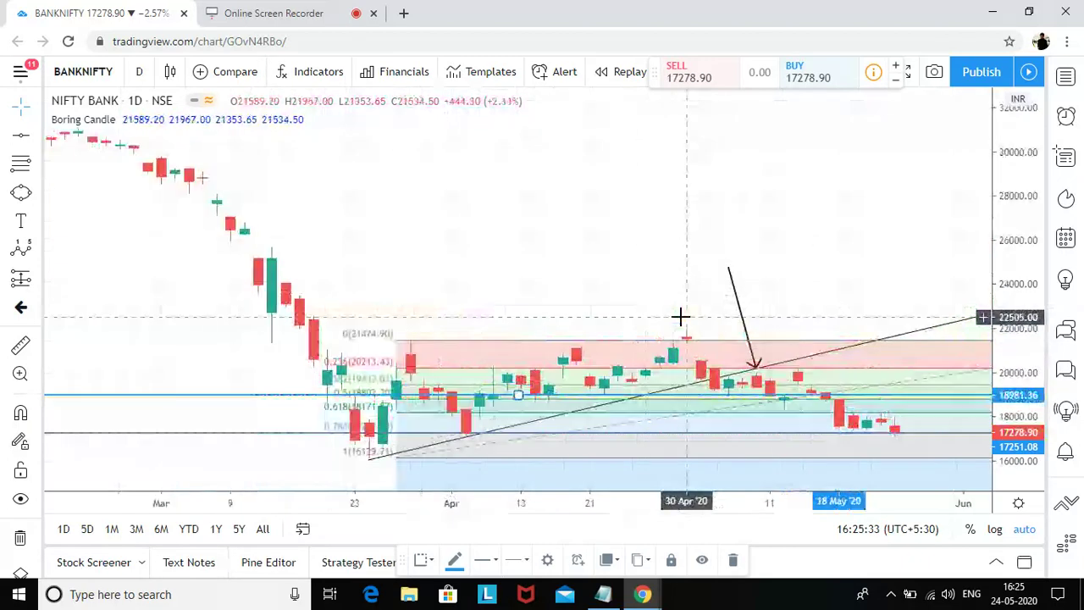
{"action": "scroll", "coordinate": [660, 296], "scroll_direction": "up", "scroll_amount": 2}
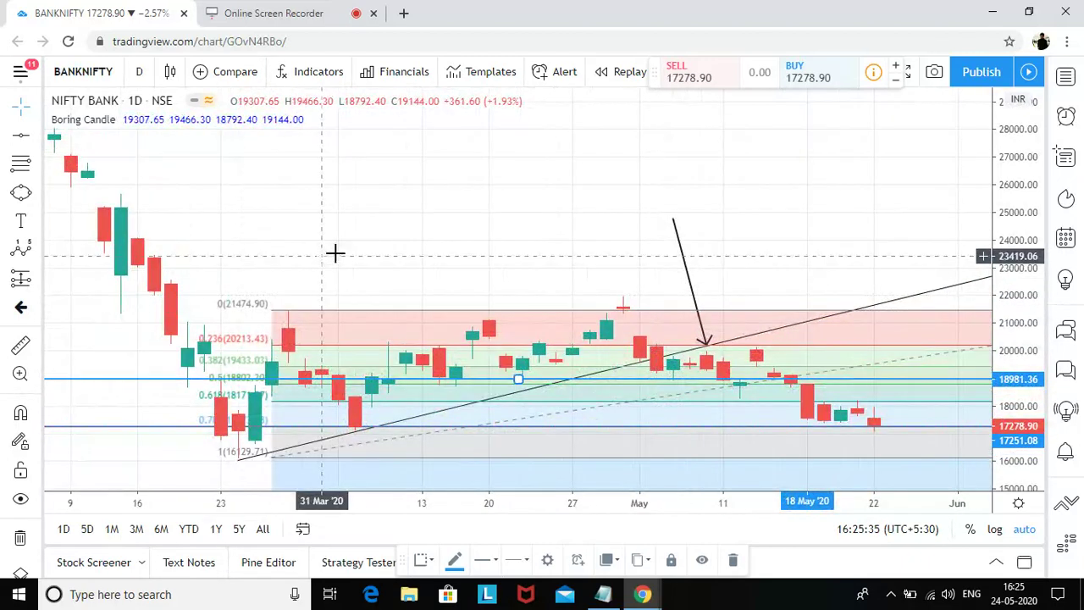
{"action": "scroll", "coordinate": [410, 250], "scroll_direction": "up", "scroll_amount": 3}
{"action": "scroll", "coordinate": [356, 279], "scroll_direction": "down", "scroll_amount": 2}
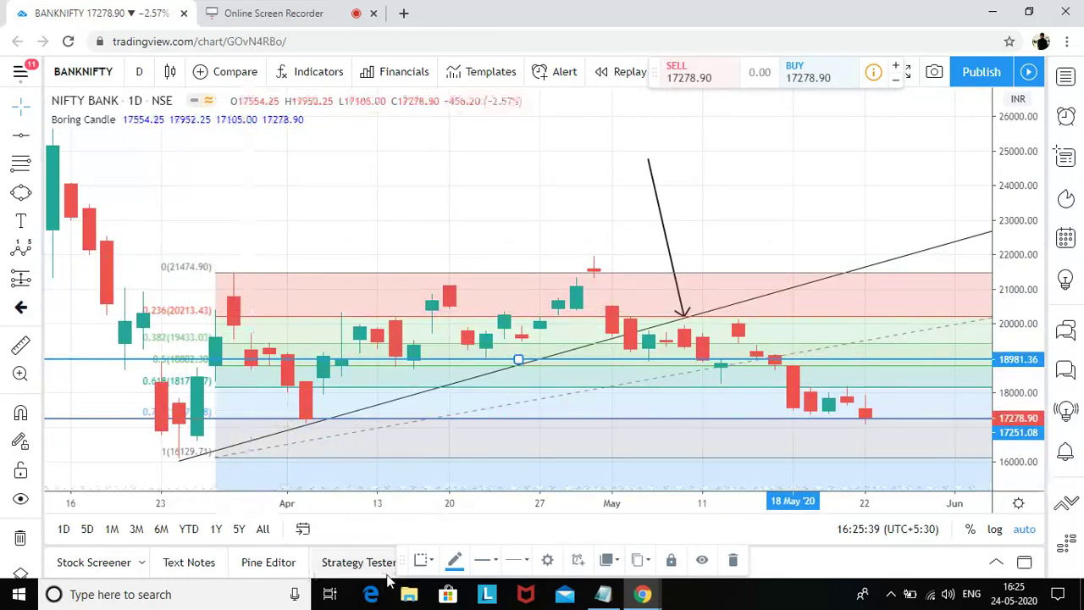
Step: Delete all drawings with the trash icon, leaving only the candles and 17278.90 price line
{"action": "left_click", "coordinate": [21, 541]}
{"action": "scroll", "coordinate": [338, 335], "scroll_direction": "down", "scroll_amount": 2}
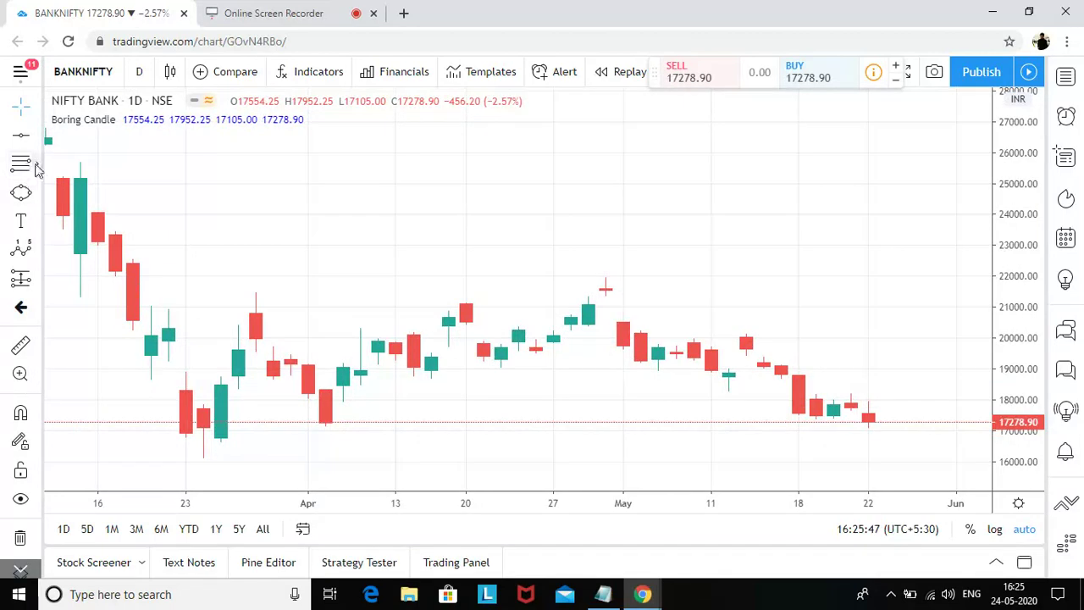
{"action": "left_click", "coordinate": [37, 167]}
{"action": "left_click", "coordinate": [102, 394]}
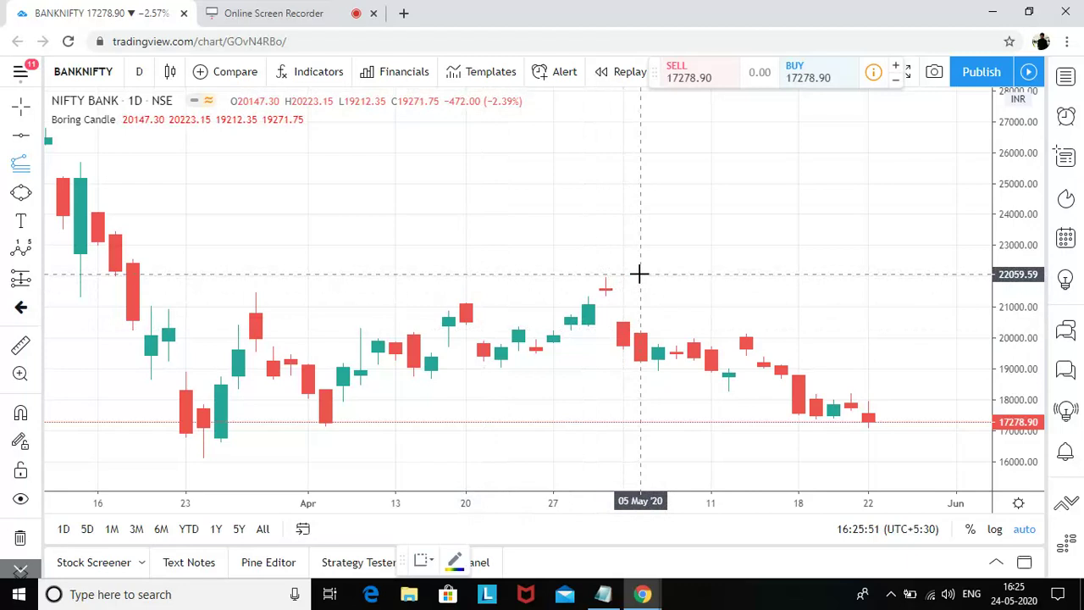
Step: Draw a trend-based Fib extension from the 04 May high to the 12 May low, spanning 20127.98–15464.99
{"action": "scroll", "coordinate": [654, 283], "scroll_direction": "up", "scroll_amount": 2}
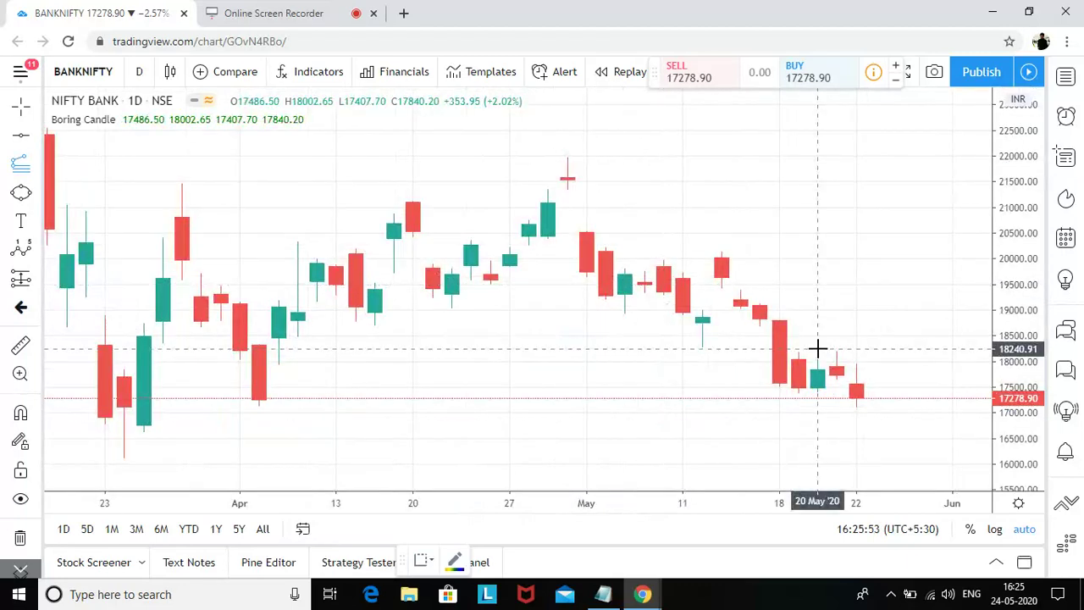
{"action": "left_click", "coordinate": [585, 157]}
{"action": "left_click", "coordinate": [703, 346]}
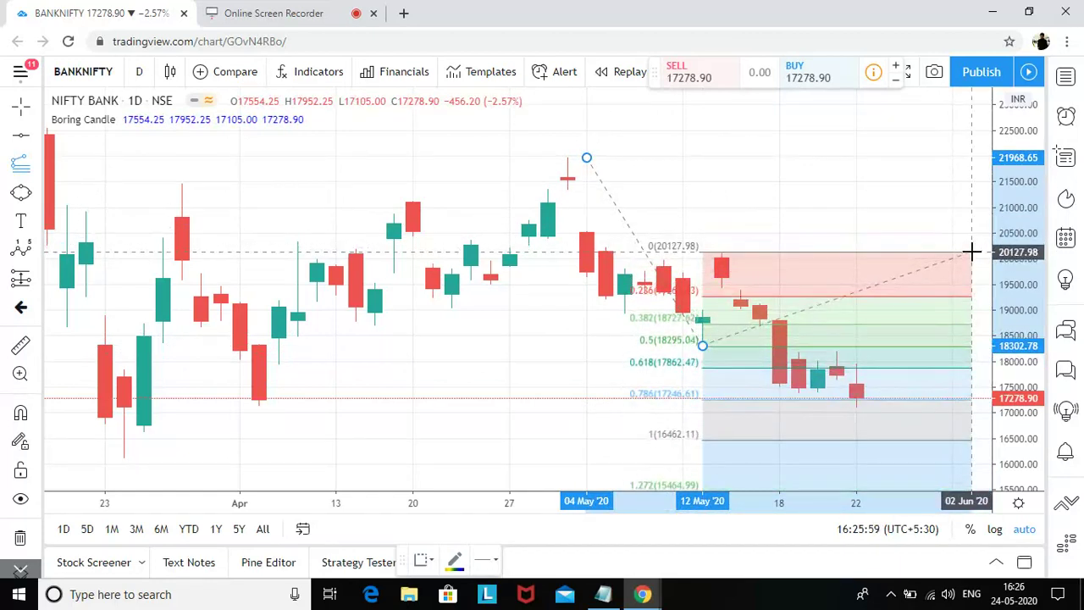
{"action": "left_click", "coordinate": [971, 252]}
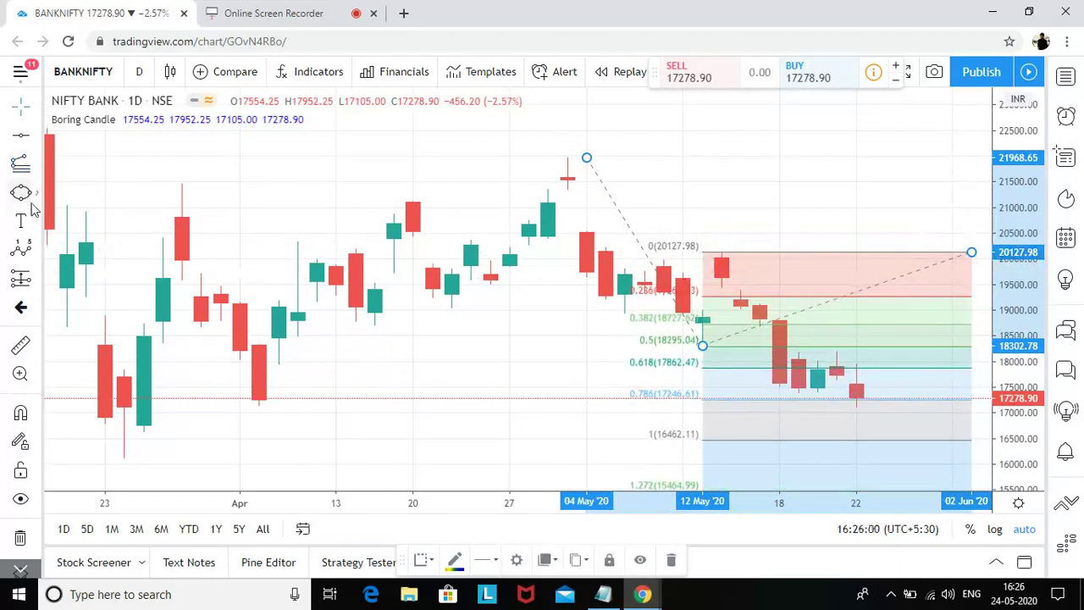
{"action": "left_click", "coordinate": [36, 248]}
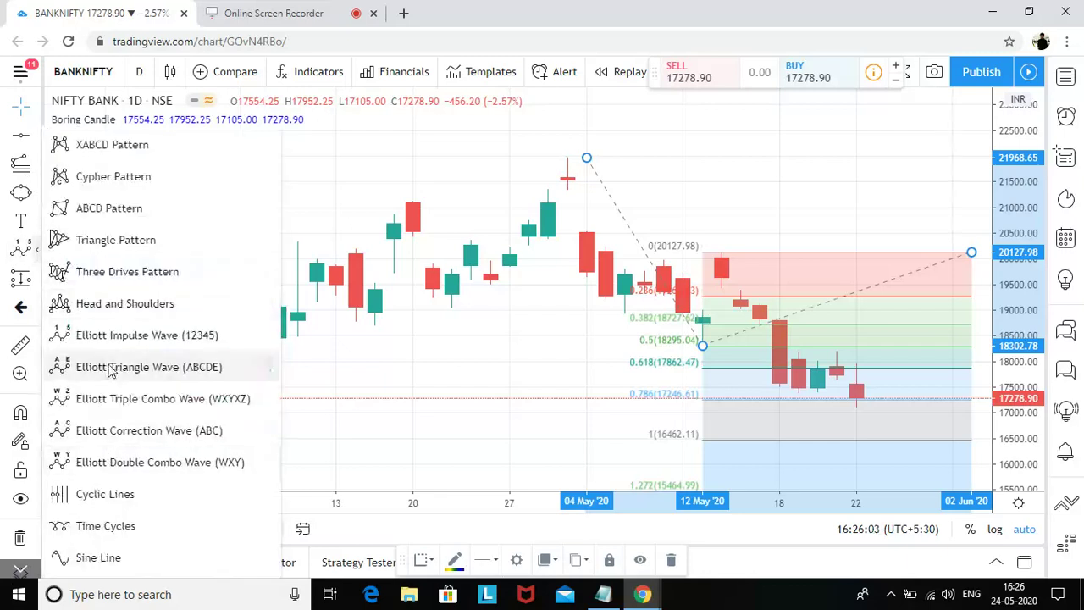
Step: Place a first Elliott ABC correction wave, then delete it as misplaced
{"action": "left_click", "coordinate": [113, 433]}
{"action": "left_click", "coordinate": [105, 431]}
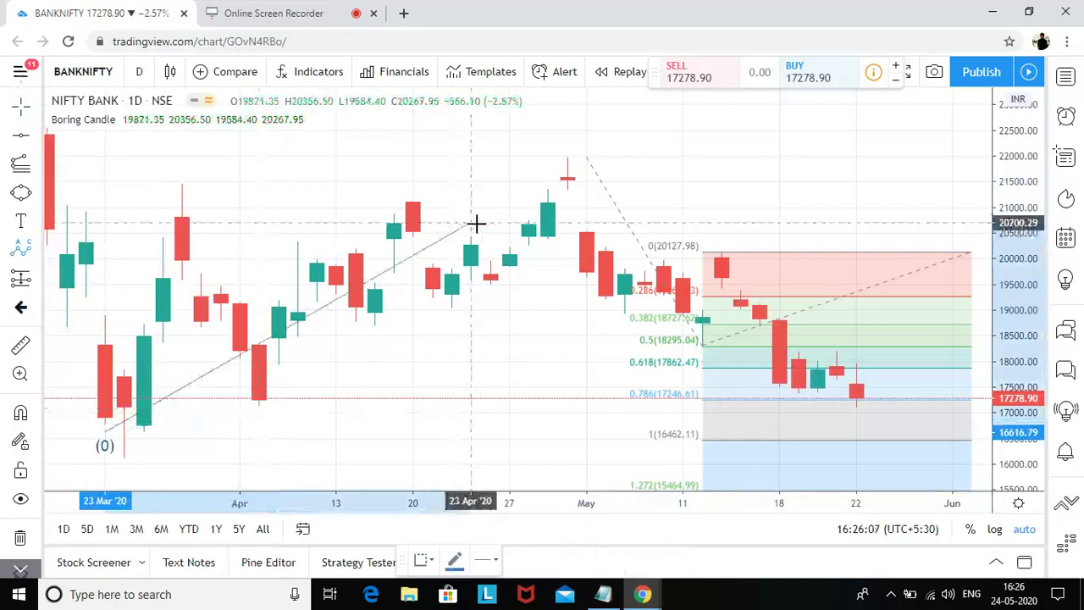
{"action": "left_click", "coordinate": [181, 419]}
{"action": "left_click", "coordinate": [124, 436]}
{"action": "left_click", "coordinate": [144, 434]}
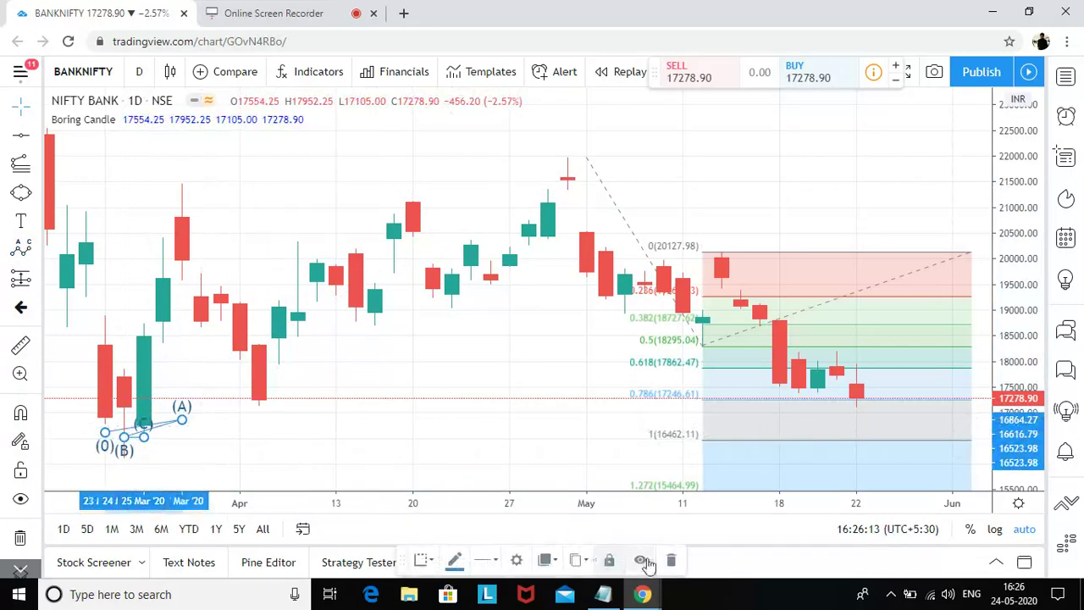
{"action": "left_click", "coordinate": [673, 559]}
Step: Redraw the ABC wave: (0) 30 Apr high, (A) 12 May low, (B) 13 May high, (C) near 16462
{"action": "left_click", "coordinate": [26, 242]}
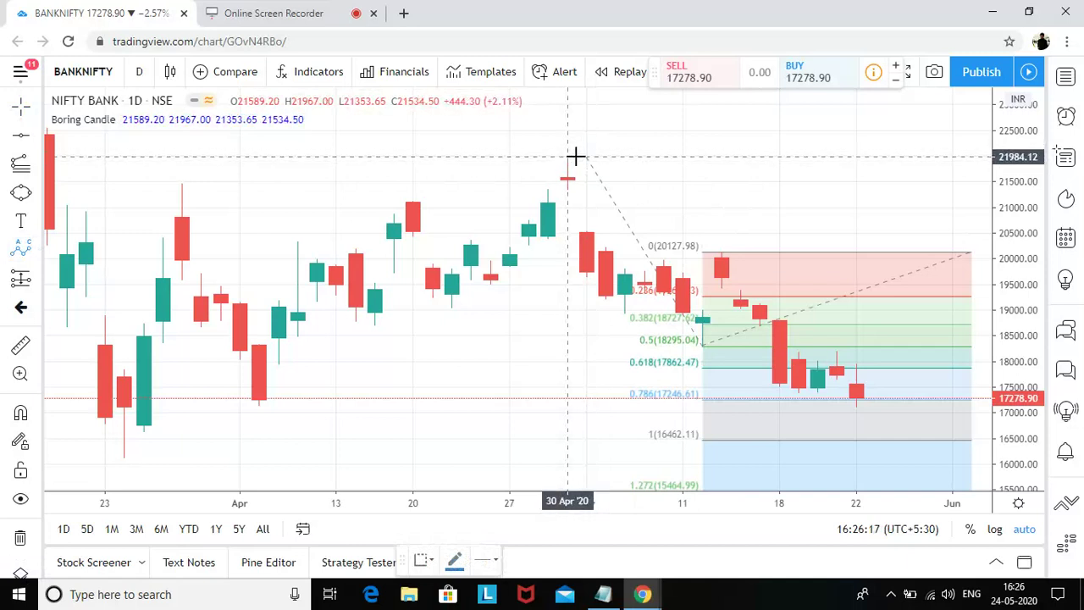
{"action": "left_click", "coordinate": [575, 156]}
{"action": "left_click", "coordinate": [702, 345]}
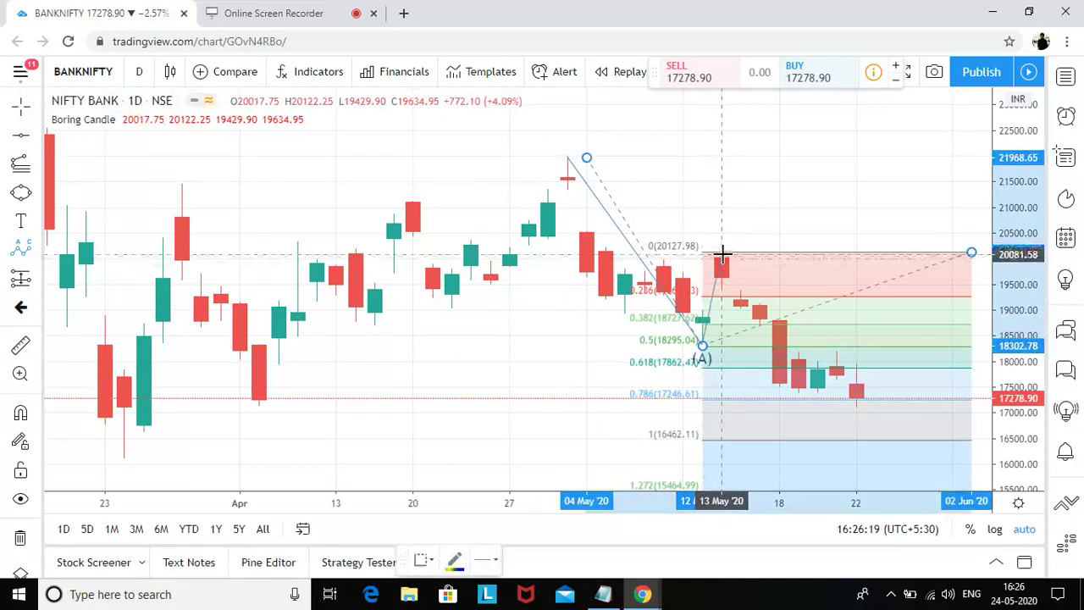
{"action": "left_click", "coordinate": [722, 251]}
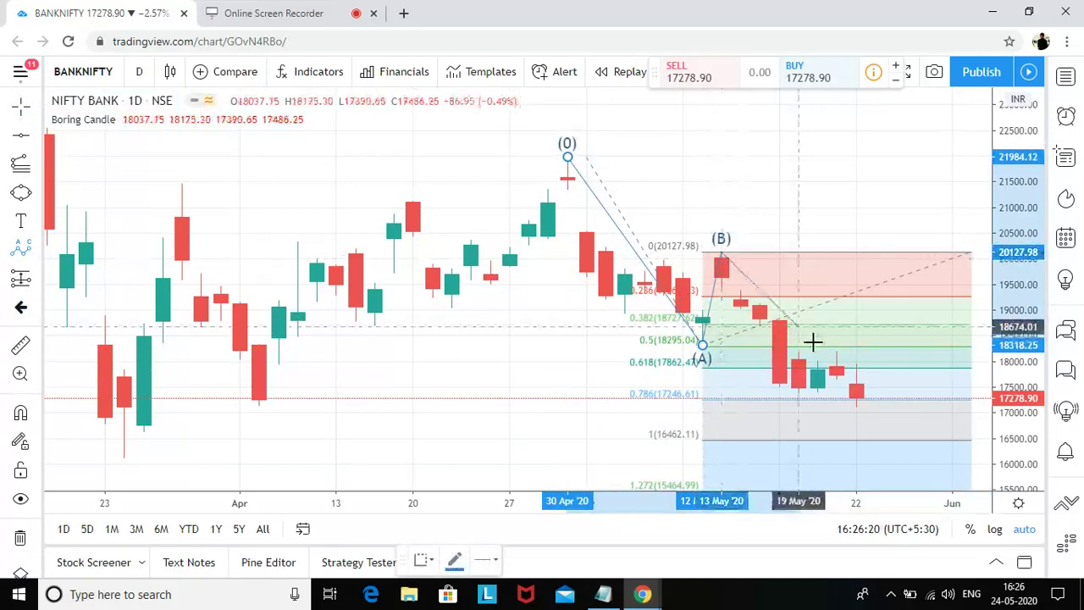
{"action": "left_click", "coordinate": [895, 440]}
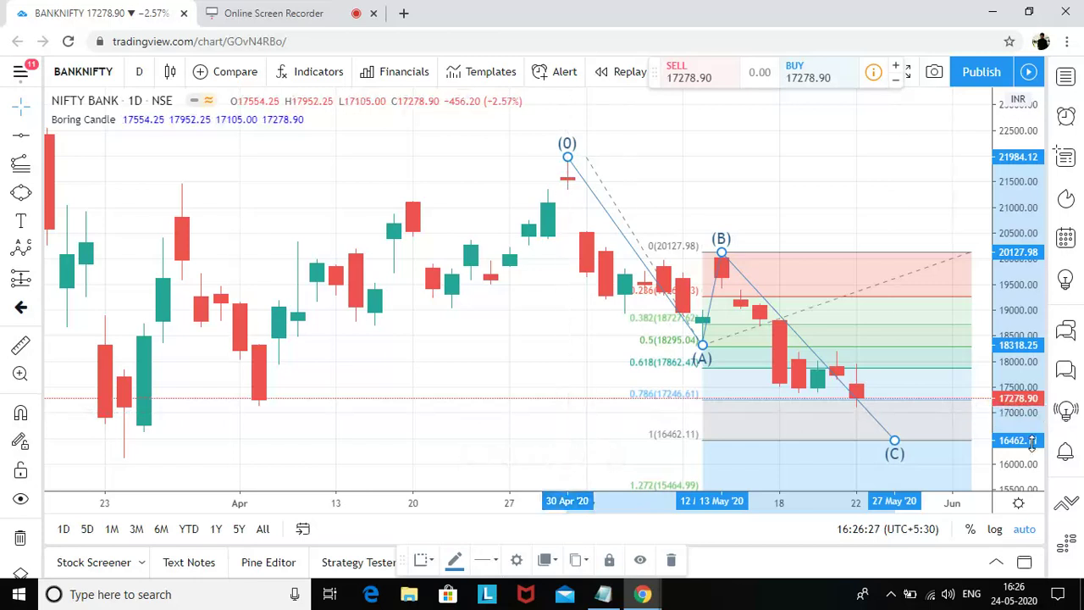
Step: Draw an upward arrow rising from near point (C) toward 18,500
{"action": "left_click", "coordinate": [33, 144]}
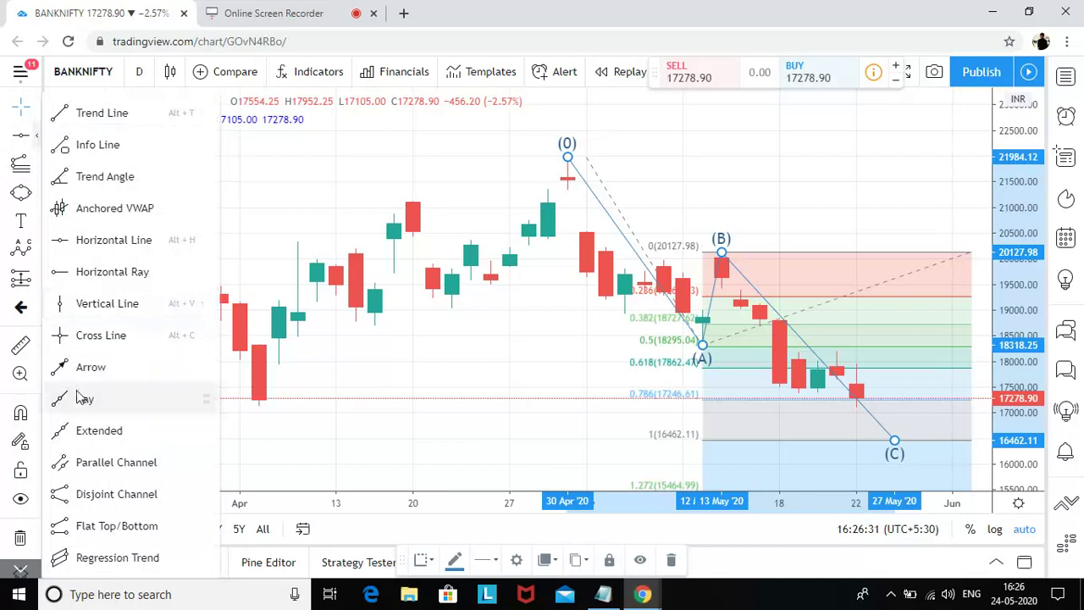
{"action": "left_click", "coordinate": [80, 365]}
{"action": "left_click_drag", "start_coordinate": [932, 438], "coordinate": [952, 337]}
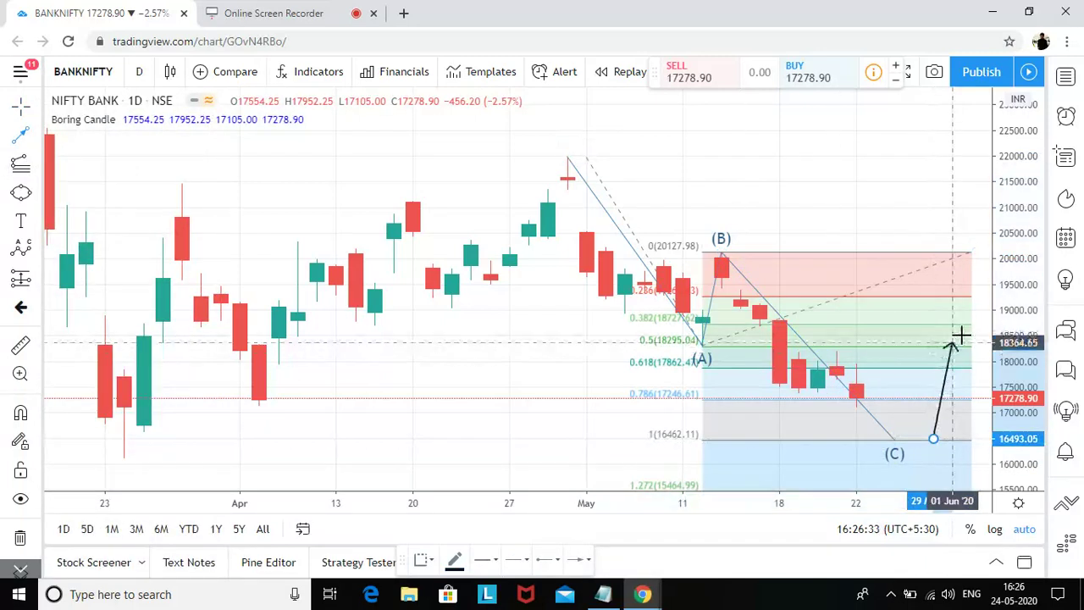
{"action": "left_click", "coordinate": [523, 445]}
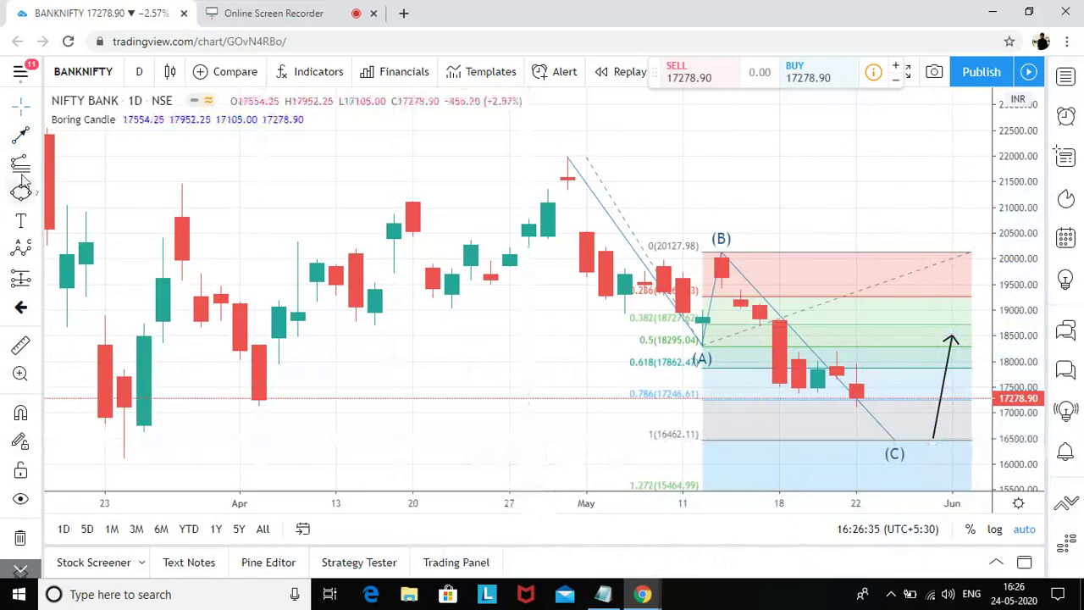
Step: Place a horizontal line across the chart at 16121.82
{"action": "left_click", "coordinate": [34, 140]}
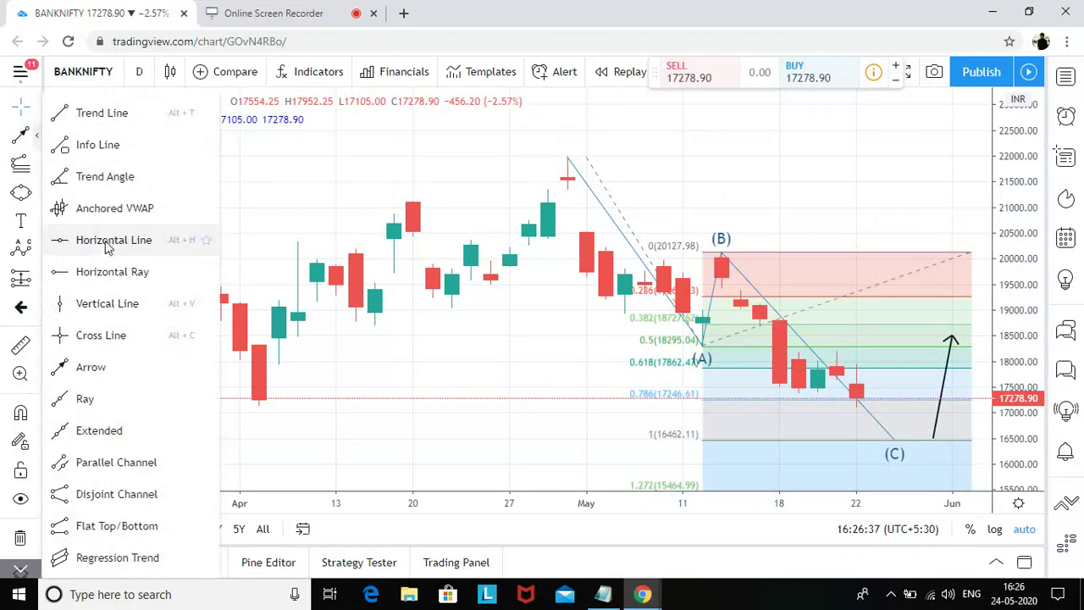
{"action": "left_click", "coordinate": [102, 238]}
{"action": "left_click", "coordinate": [163, 457]}
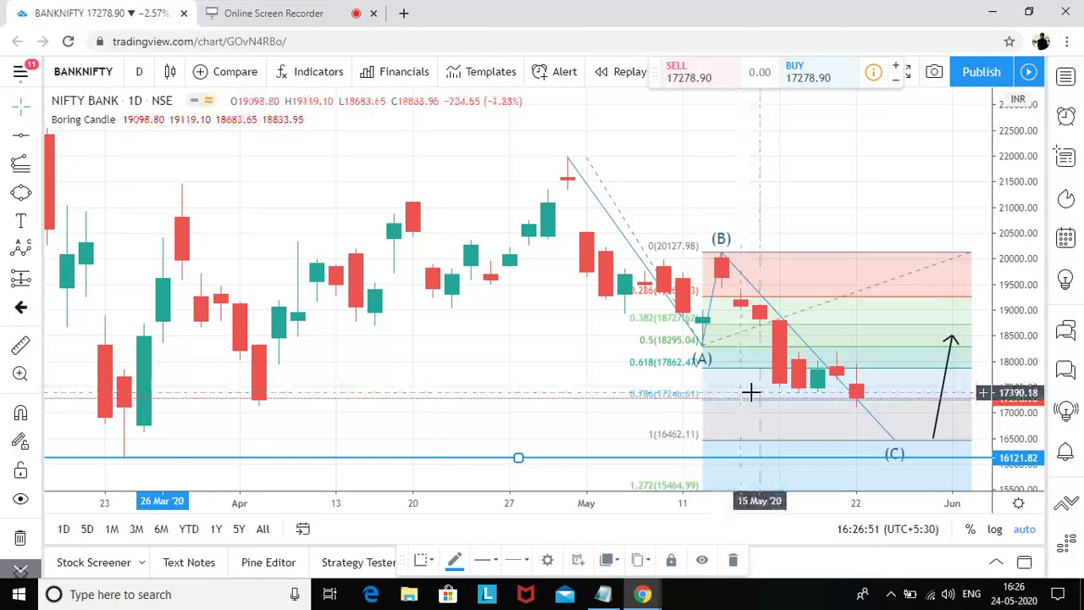
{"action": "left_click", "coordinate": [81, 122]}
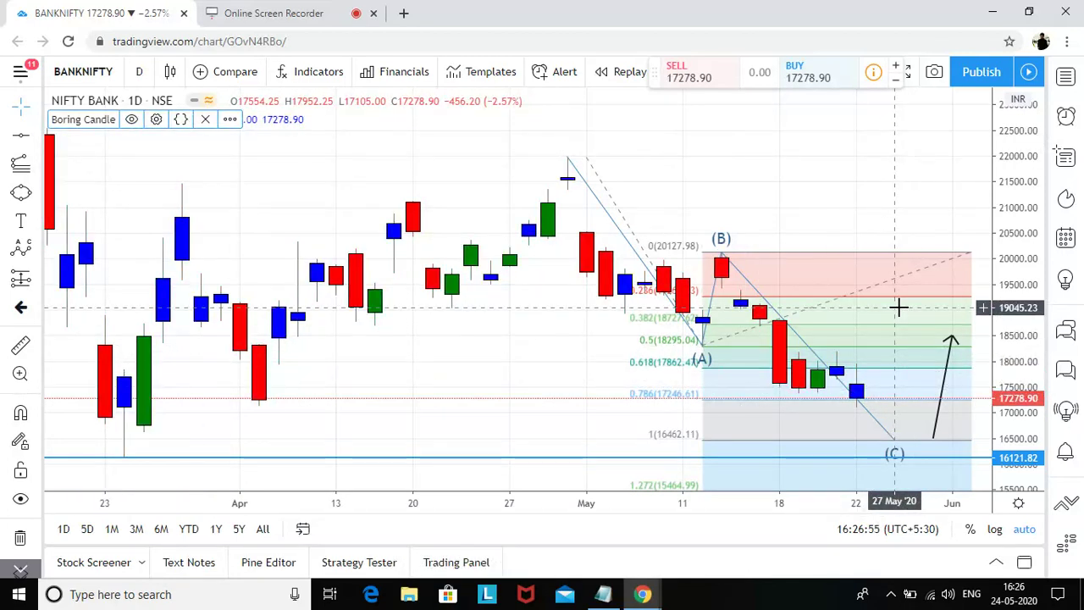
{"action": "scroll", "coordinate": [929, 353], "scroll_direction": "down", "scroll_amount": 1}
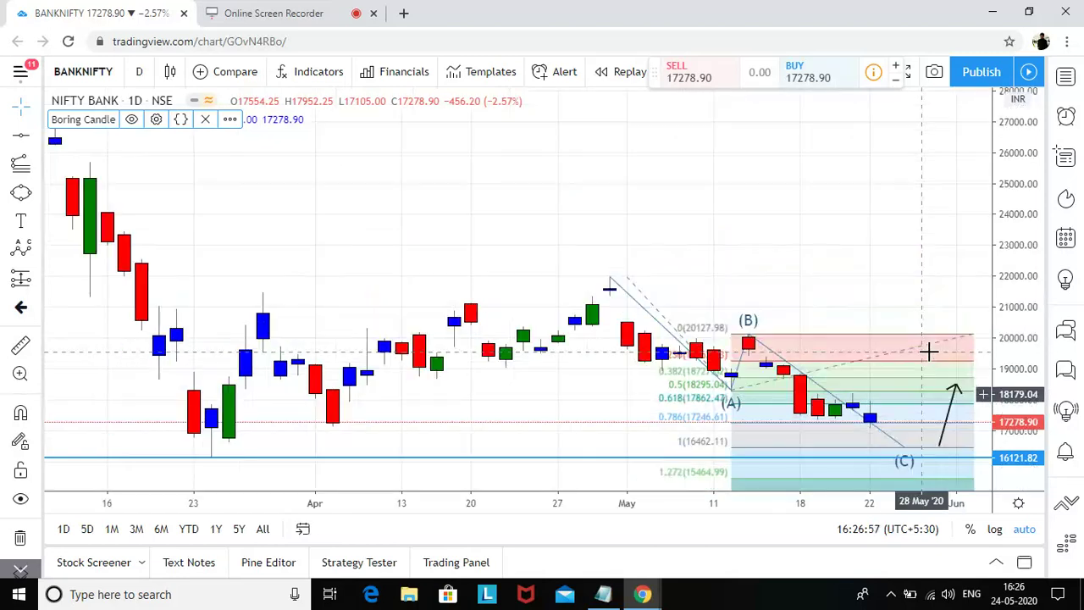
{"action": "scroll", "coordinate": [834, 360], "scroll_direction": "up", "scroll_amount": 2}
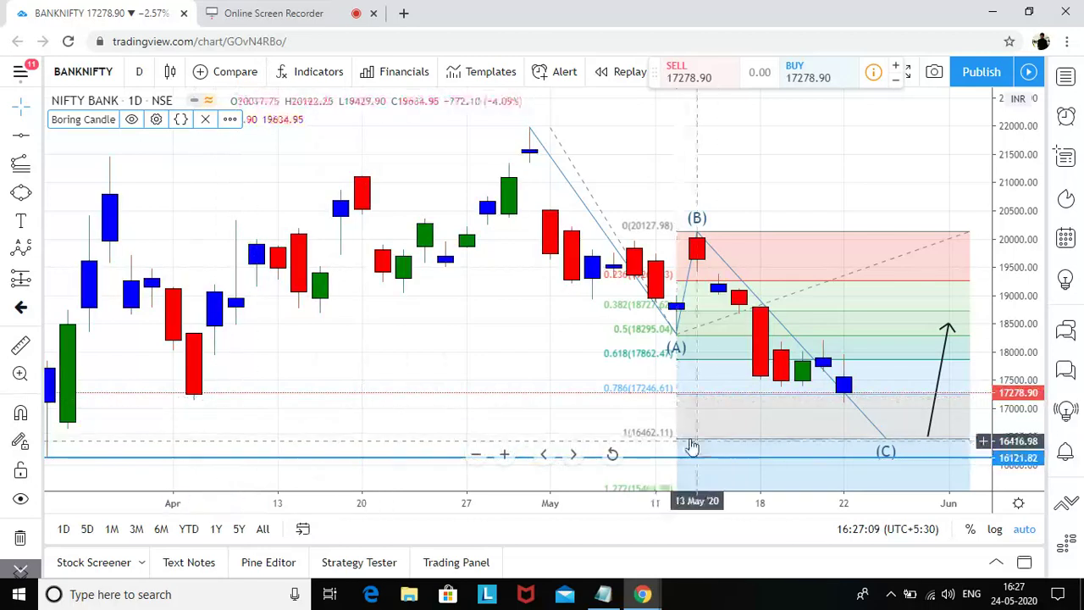
{"action": "scroll", "coordinate": [695, 444], "scroll_direction": "down", "scroll_amount": 1}
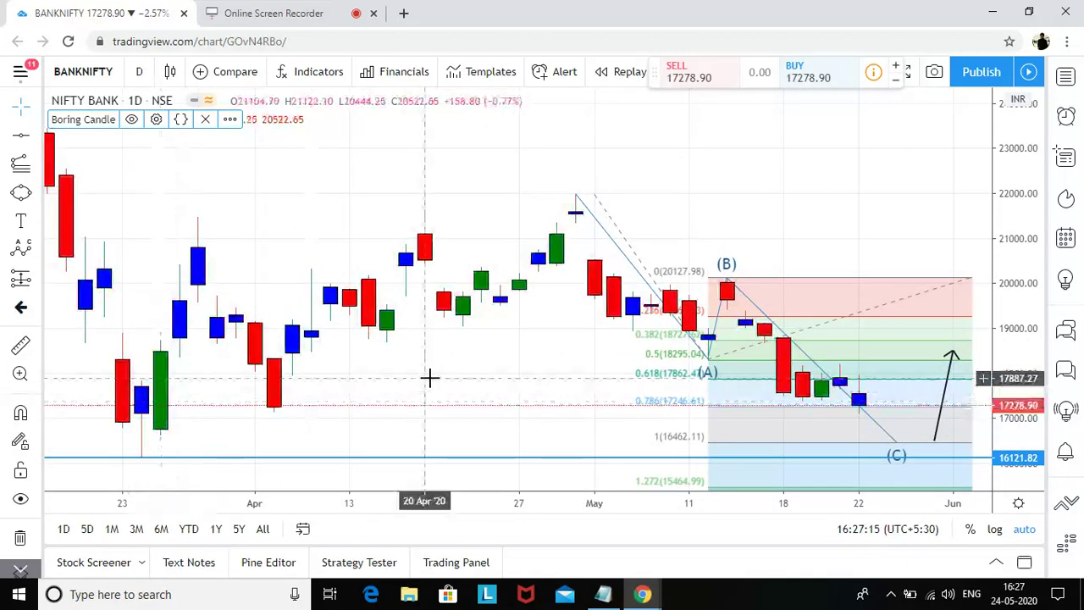
{"action": "scroll", "coordinate": [432, 377], "scroll_direction": "down", "scroll_amount": 2}
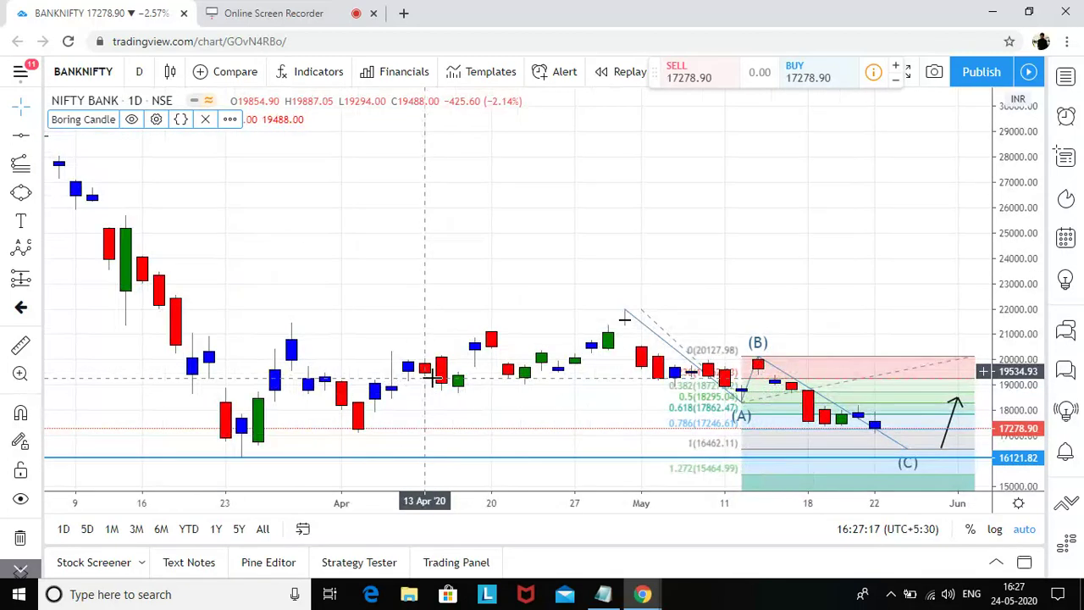
{"action": "scroll", "coordinate": [507, 350], "scroll_direction": "up", "scroll_amount": 2}
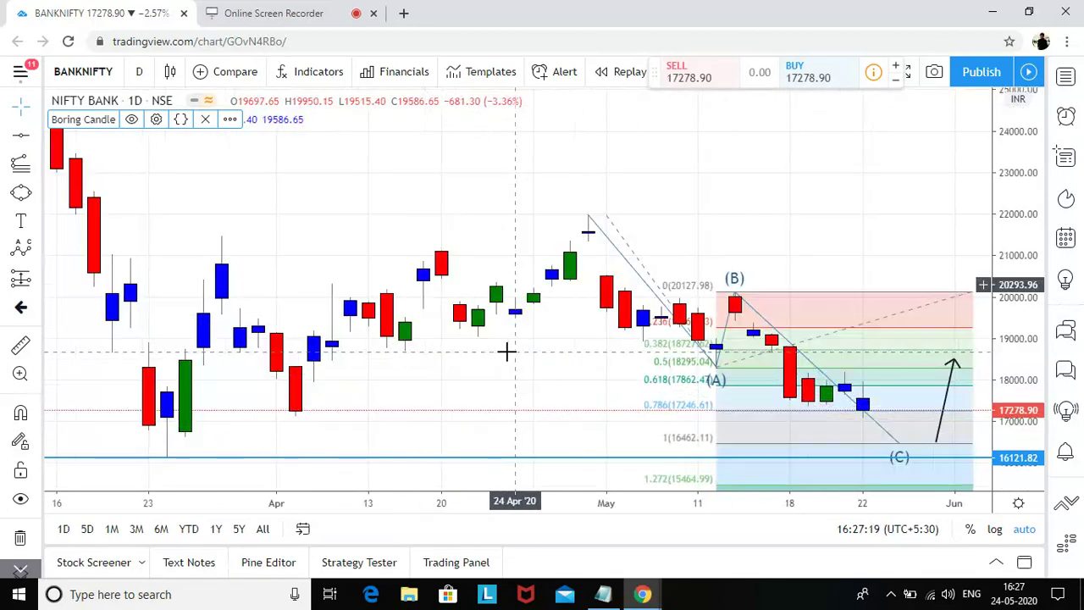
{"action": "scroll", "coordinate": [506, 350], "scroll_direction": "down", "scroll_amount": 3}
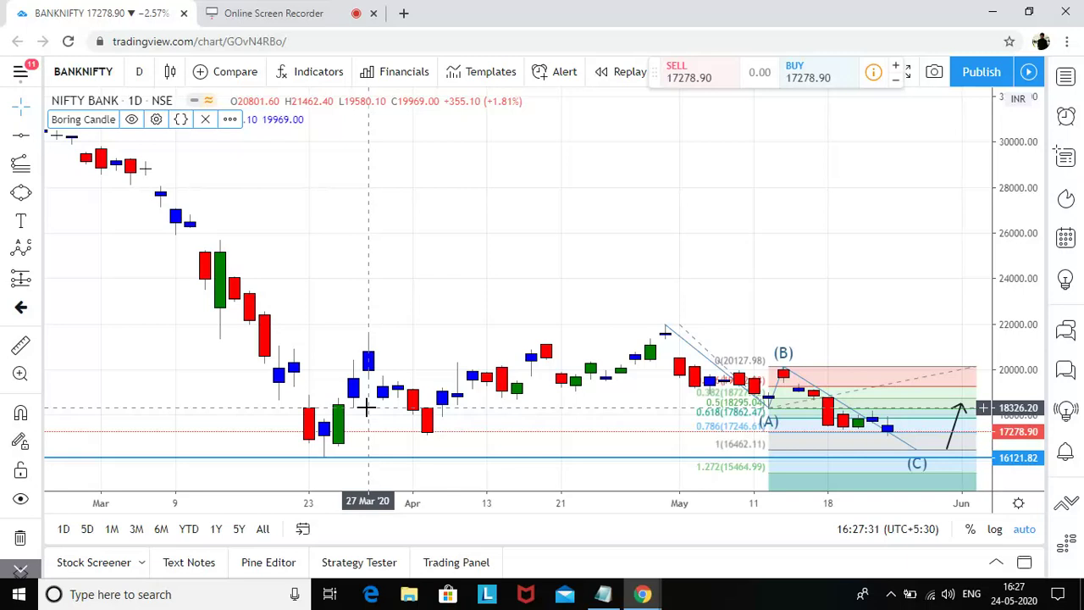
{"action": "scroll", "coordinate": [366, 407], "scroll_direction": "down", "scroll_amount": 3}
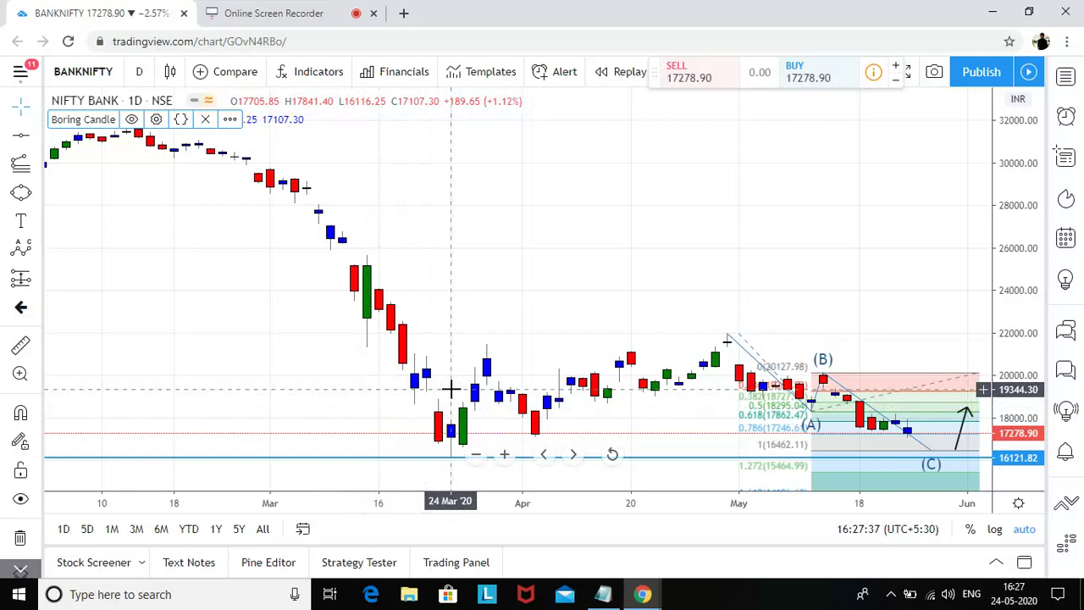
{"action": "scroll", "coordinate": [600, 367], "scroll_direction": "up", "scroll_amount": 2}
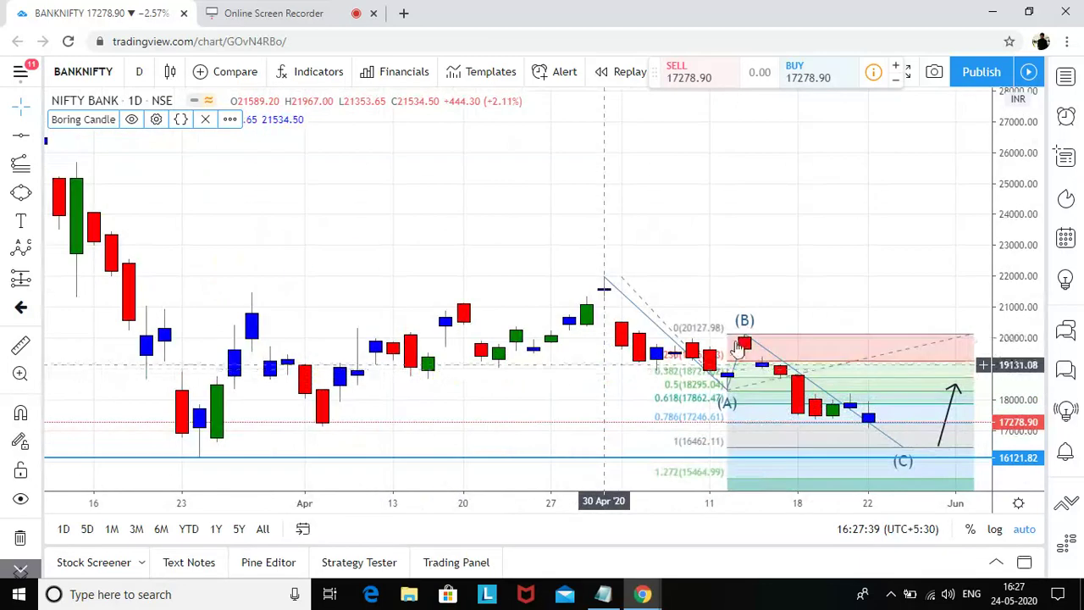
{"action": "scroll", "coordinate": [757, 351], "scroll_direction": "up", "scroll_amount": 1}
{"action": "left_click", "coordinate": [758, 351]}
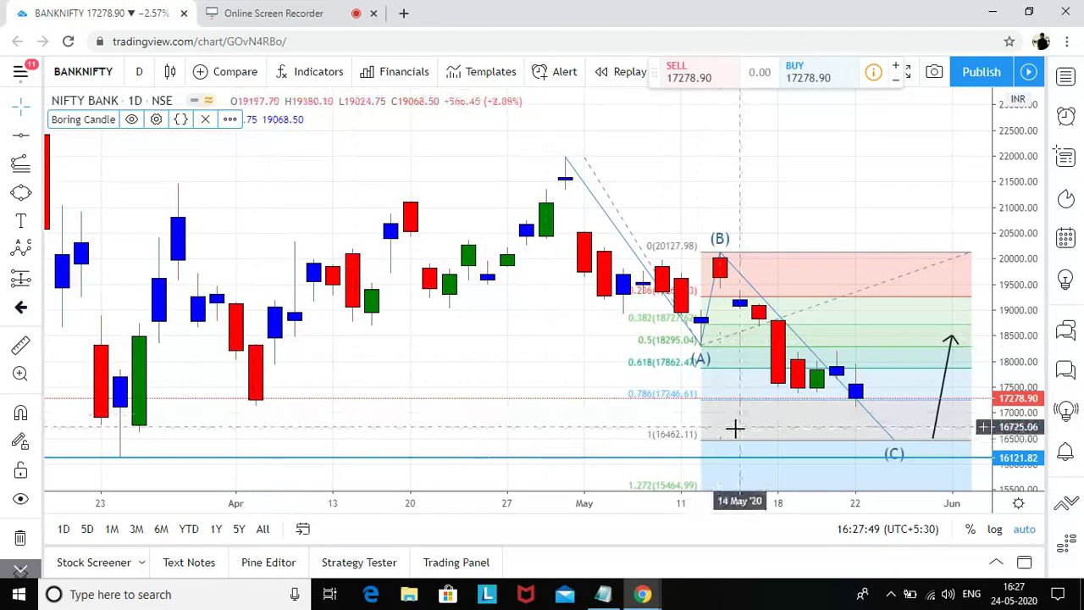
{"action": "scroll", "coordinate": [656, 364], "scroll_direction": "down", "scroll_amount": 3}
Step: Draw a Fib Retracement from the 19 Sep 2019 low (26633.81) to the 30828.79 early-December high
{"action": "left_click_drag", "start_coordinate": [406, 285], "coordinate": [617, 354]}
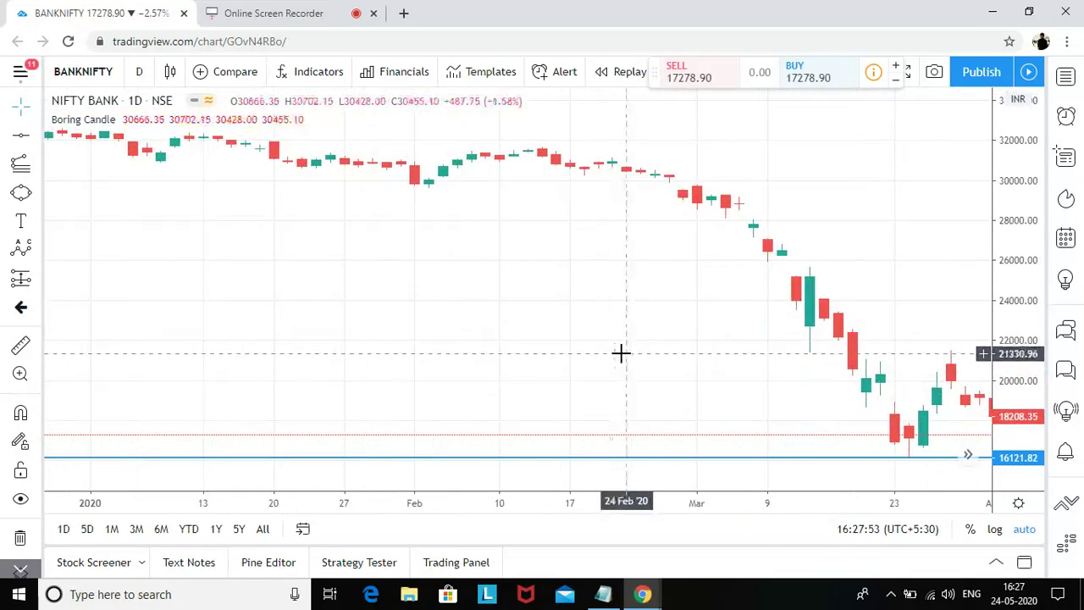
{"action": "left_click_drag", "start_coordinate": [487, 343], "coordinate": [894, 338]}
{"action": "left_click_drag", "start_coordinate": [590, 362], "coordinate": [708, 358]}
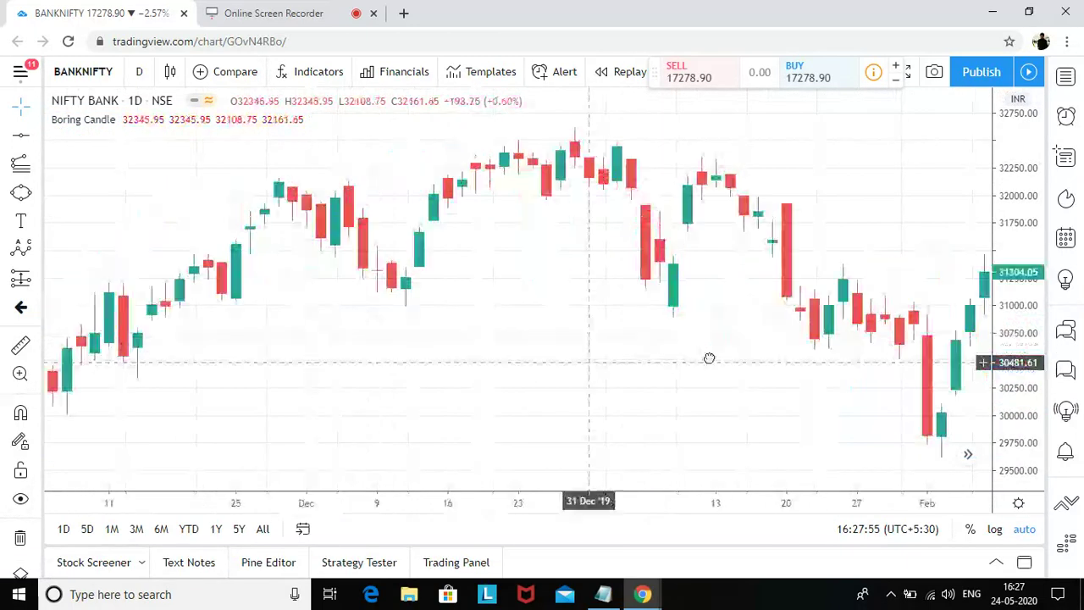
{"action": "scroll", "coordinate": [769, 410], "scroll_direction": "down", "scroll_amount": 2}
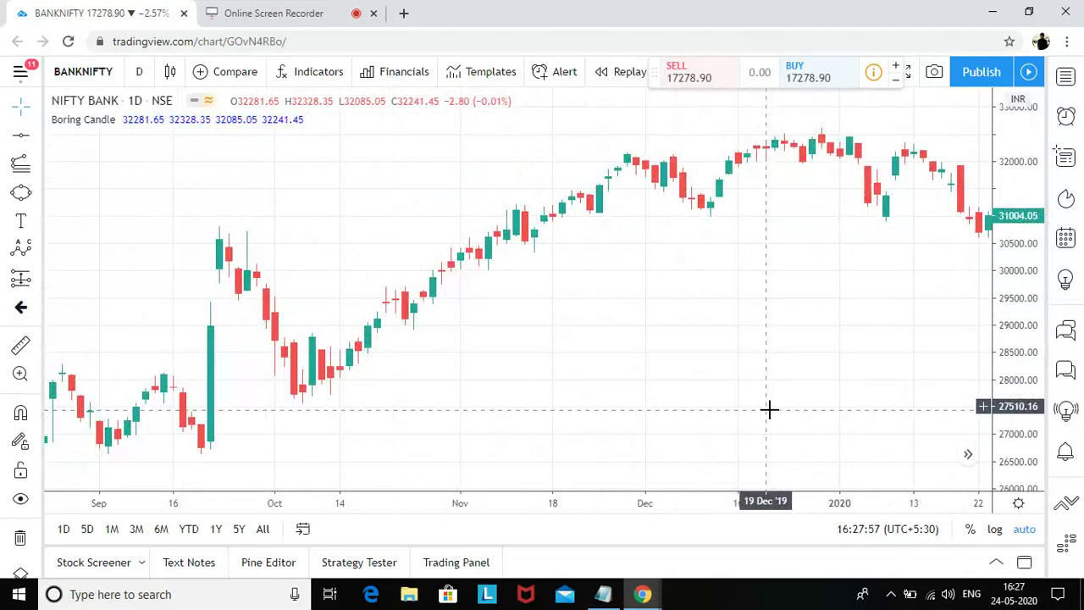
{"action": "scroll", "coordinate": [612, 452], "scroll_direction": "down", "scroll_amount": 1}
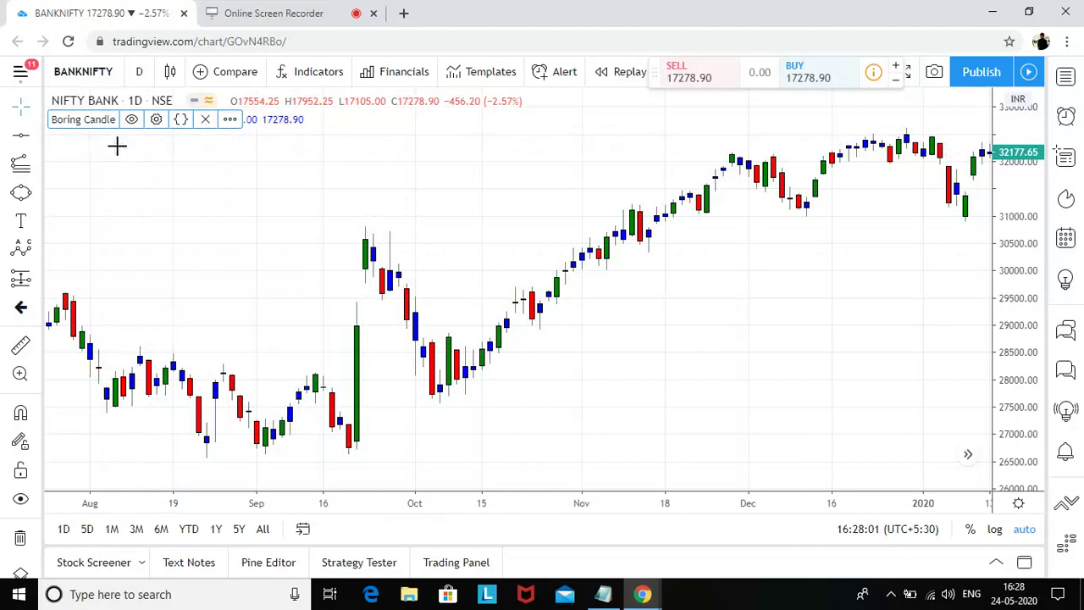
{"action": "scroll", "coordinate": [255, 249], "scroll_direction": "up", "scroll_amount": 2}
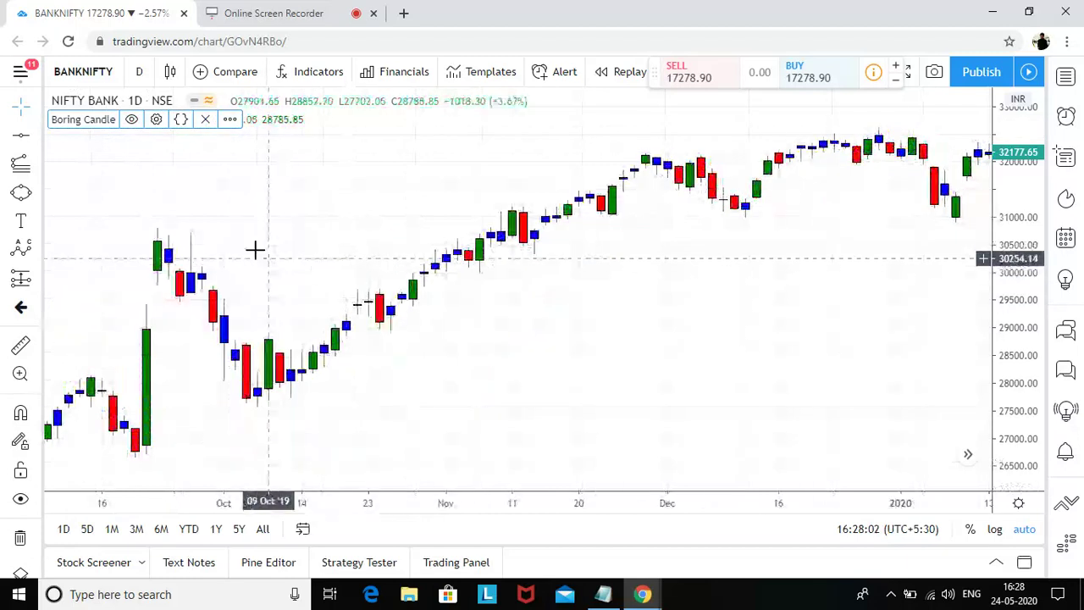
{"action": "left_click", "coordinate": [36, 166]}
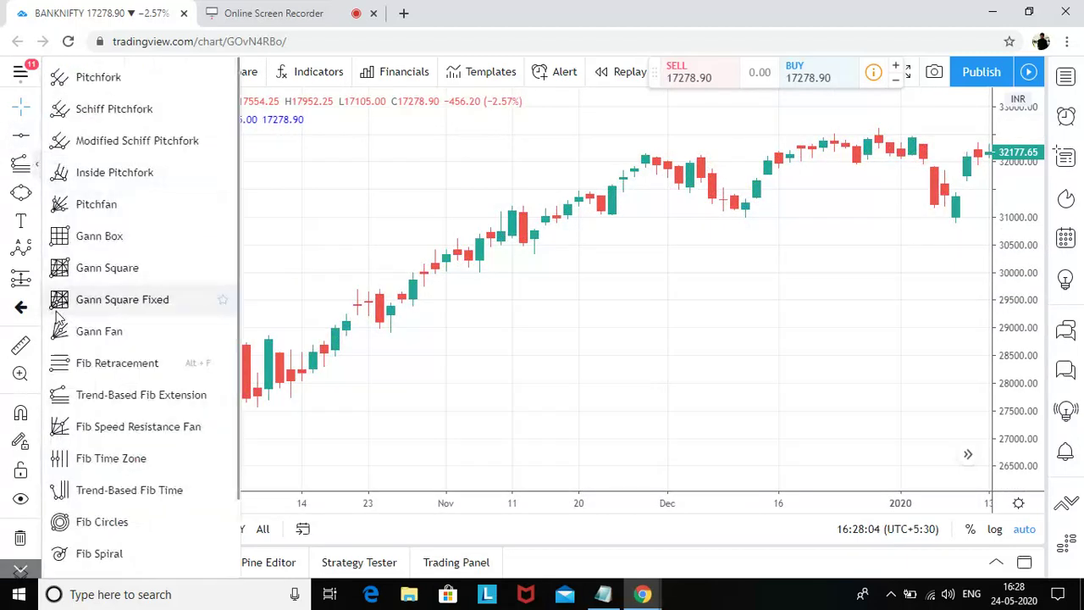
{"action": "left_click", "coordinate": [106, 357]}
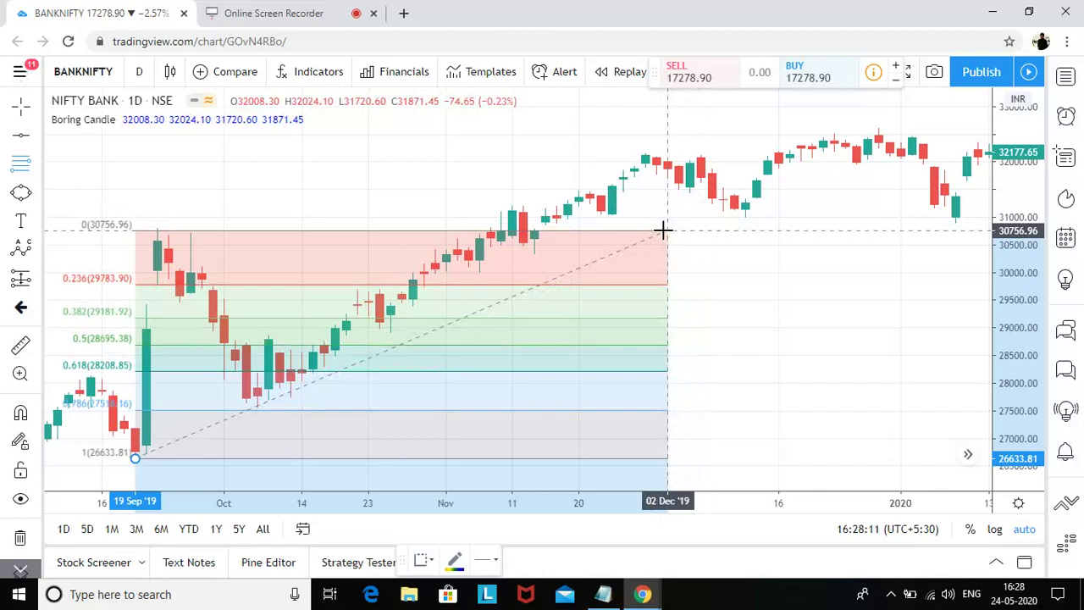
{"action": "left_click", "coordinate": [668, 226]}
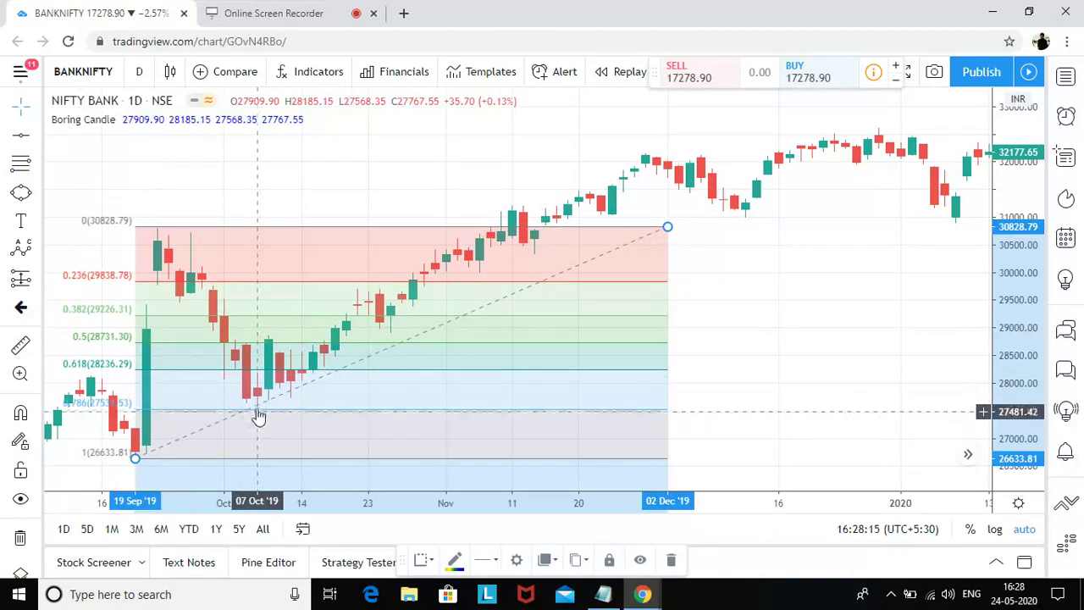
{"action": "left_click", "coordinate": [37, 246]}
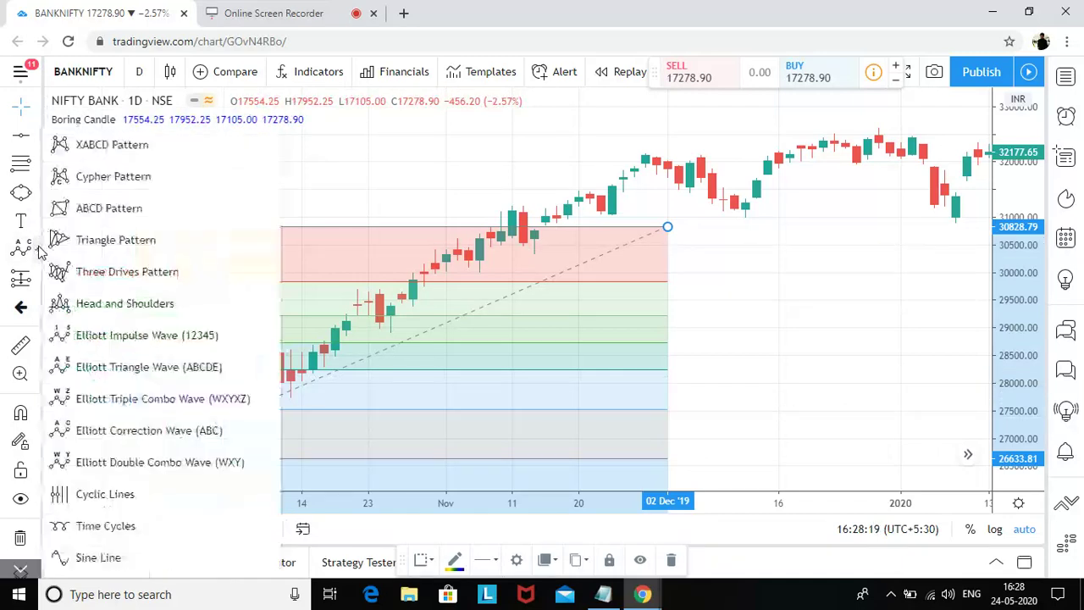
Step: Place Elliott Impulse points (0)–(5) at the Sep low, Sep top, Oct low, Nov top, Dec low, Dec top
{"action": "left_click", "coordinate": [93, 336]}
{"action": "left_click", "coordinate": [135, 458]}
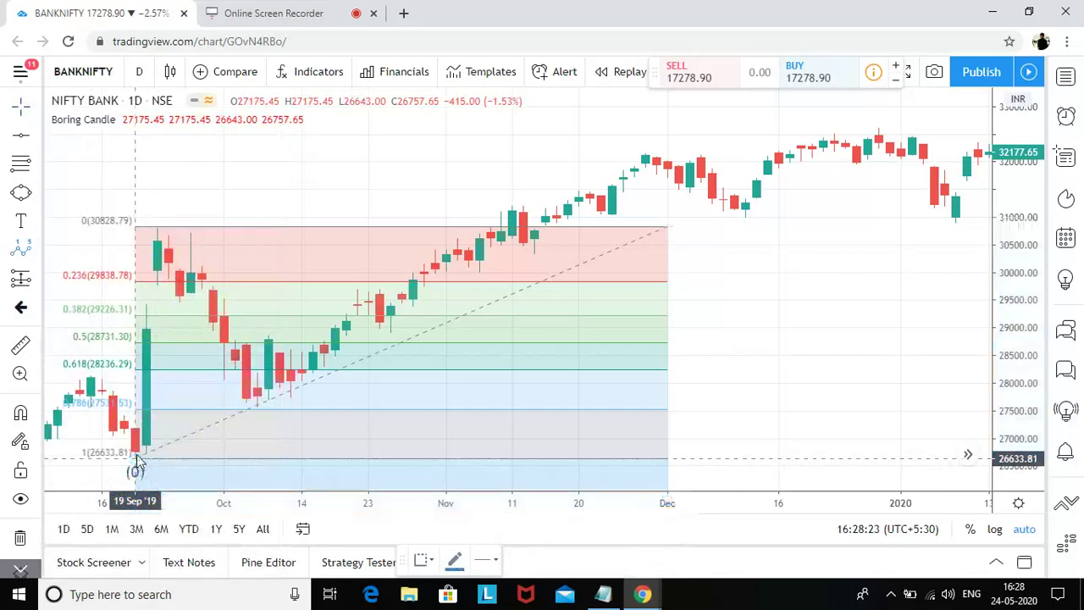
{"action": "left_click", "coordinate": [157, 226]}
{"action": "left_click", "coordinate": [253, 404]}
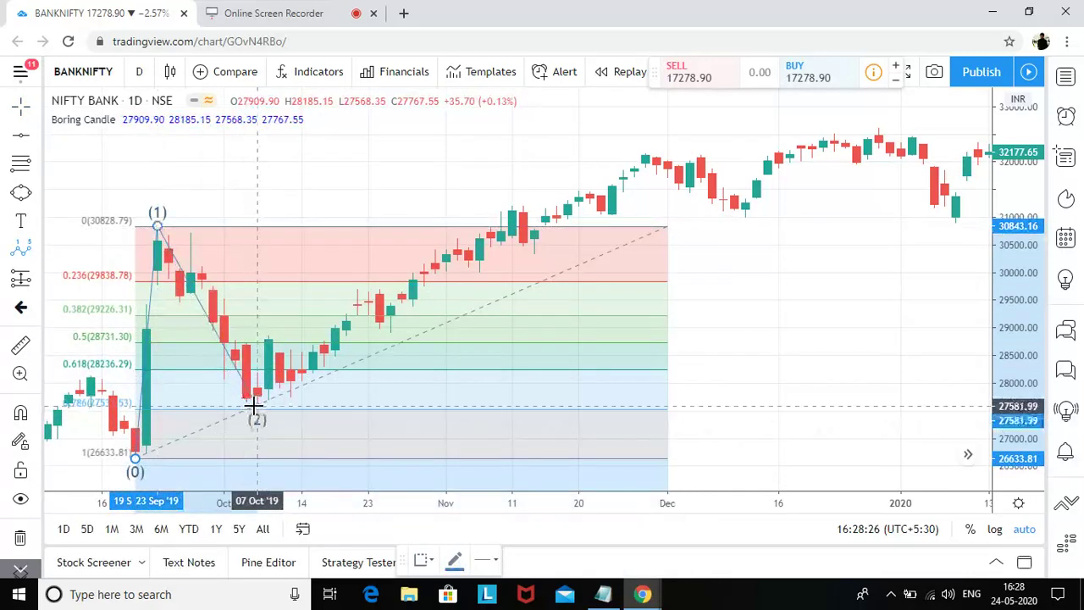
{"action": "left_click", "coordinate": [643, 156]}
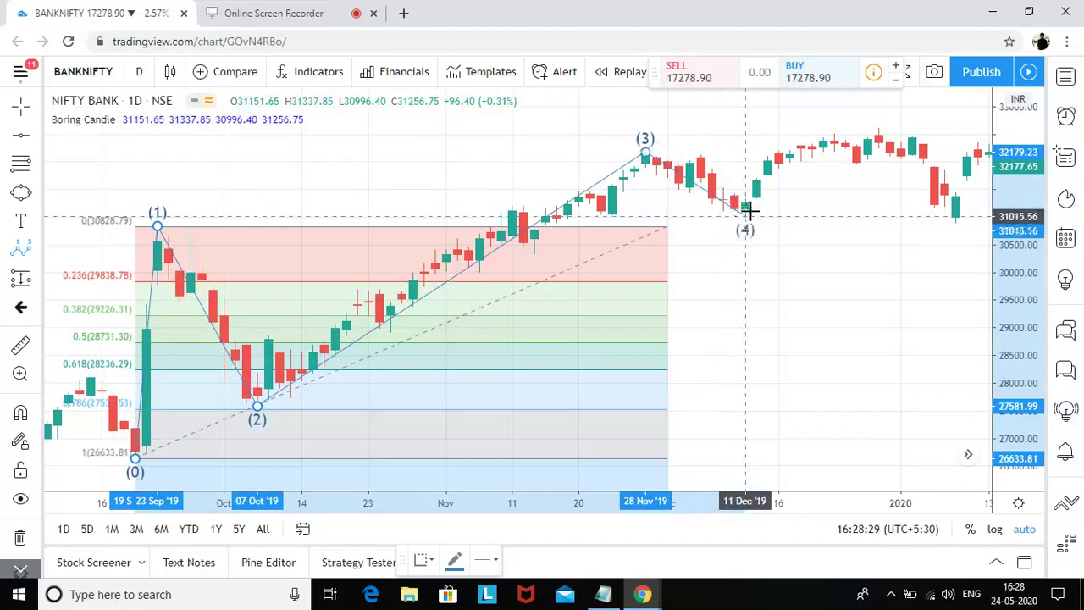
{"action": "left_click", "coordinate": [748, 211]}
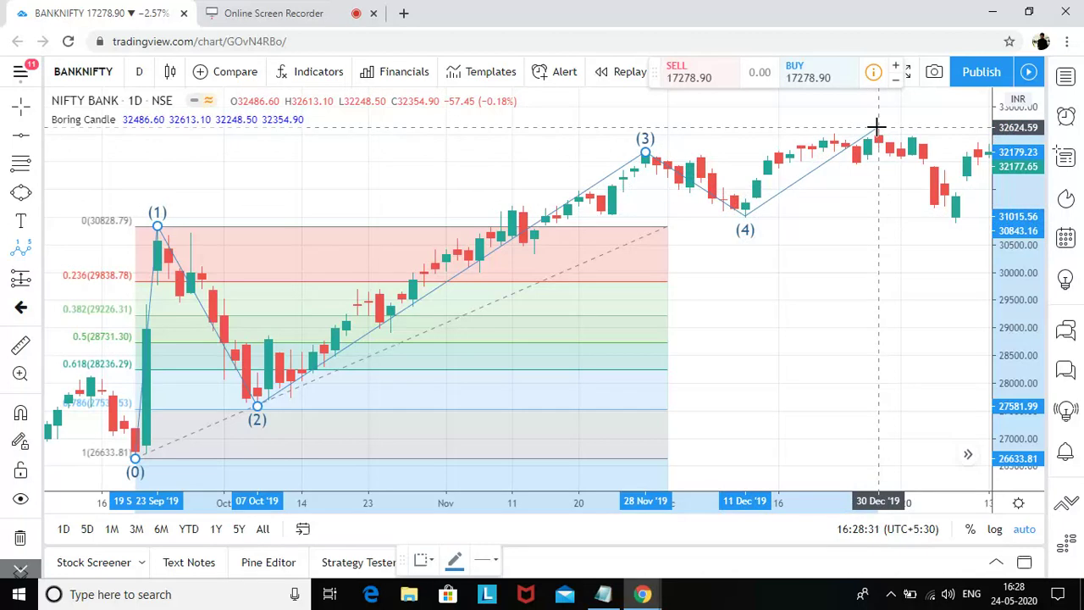
{"action": "left_click", "coordinate": [876, 127]}
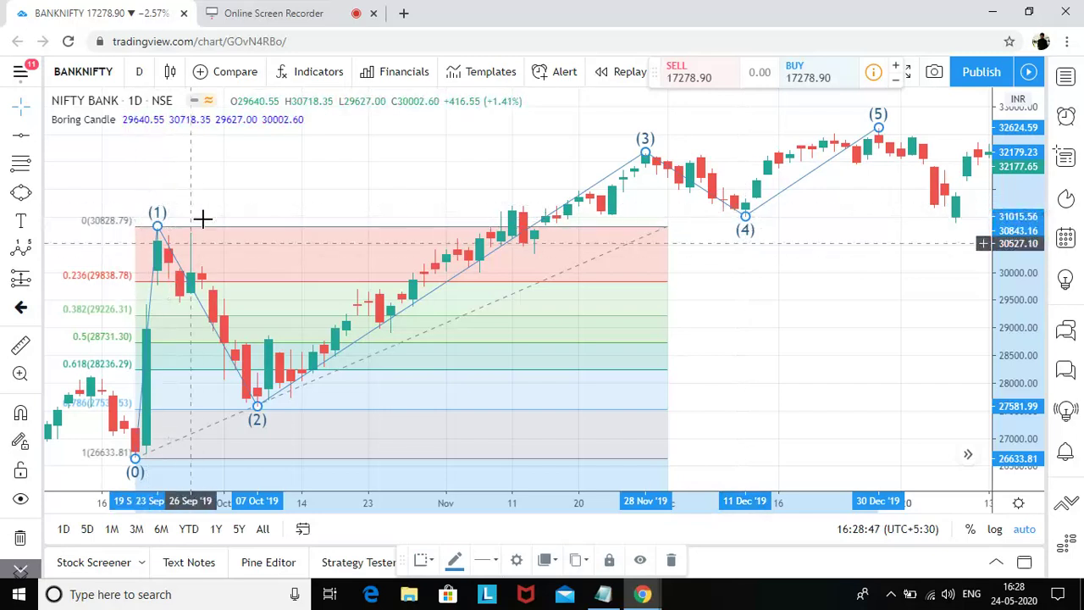
{"action": "scroll", "coordinate": [770, 334], "scroll_direction": "down", "scroll_amount": 2}
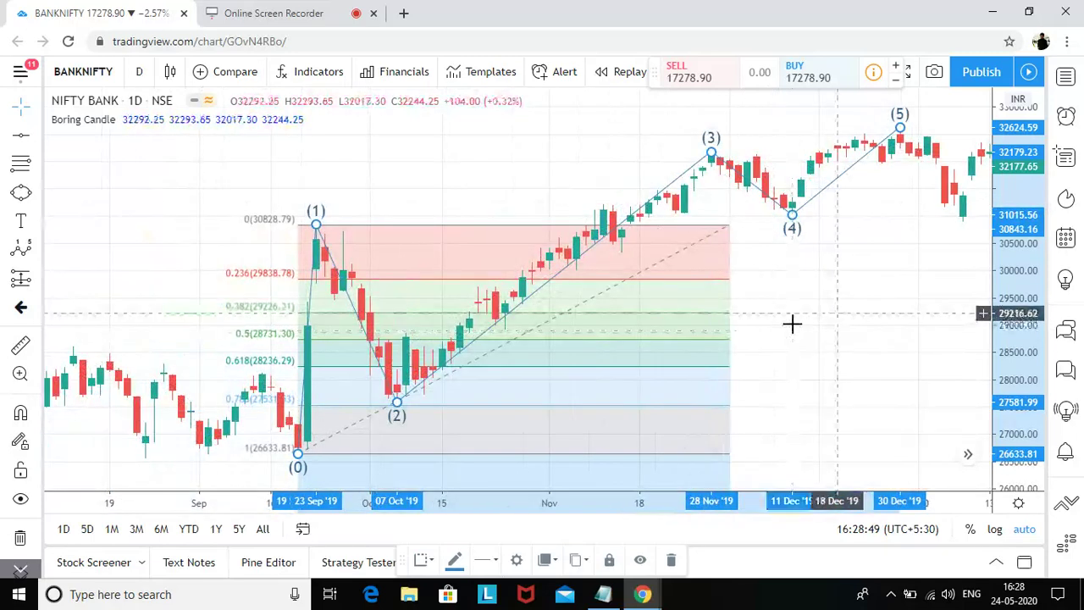
{"action": "left_click_drag", "start_coordinate": [791, 322], "coordinate": [684, 230]}
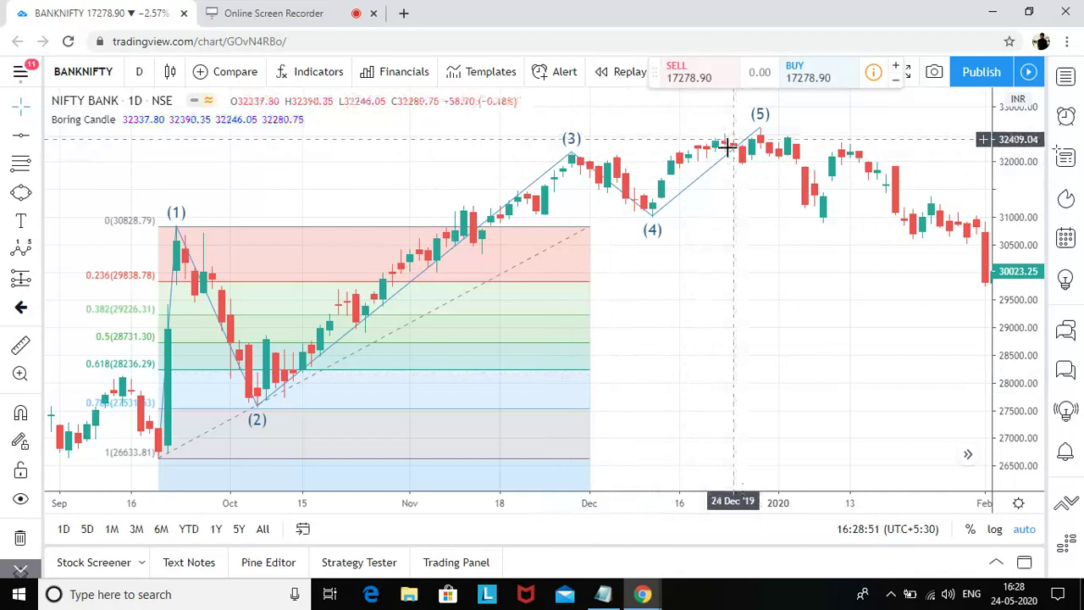
Step: Add the Relative Strength Index (RSI 14) by searching 'rsi' in Indicators
{"action": "left_click", "coordinate": [315, 73]}
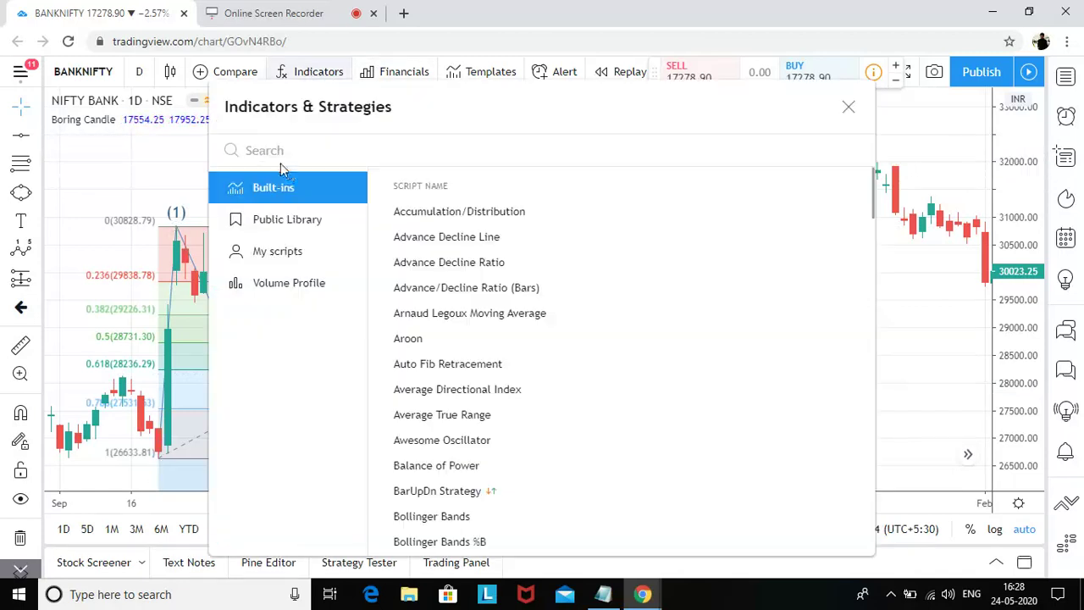
{"action": "left_click", "coordinate": [256, 149]}
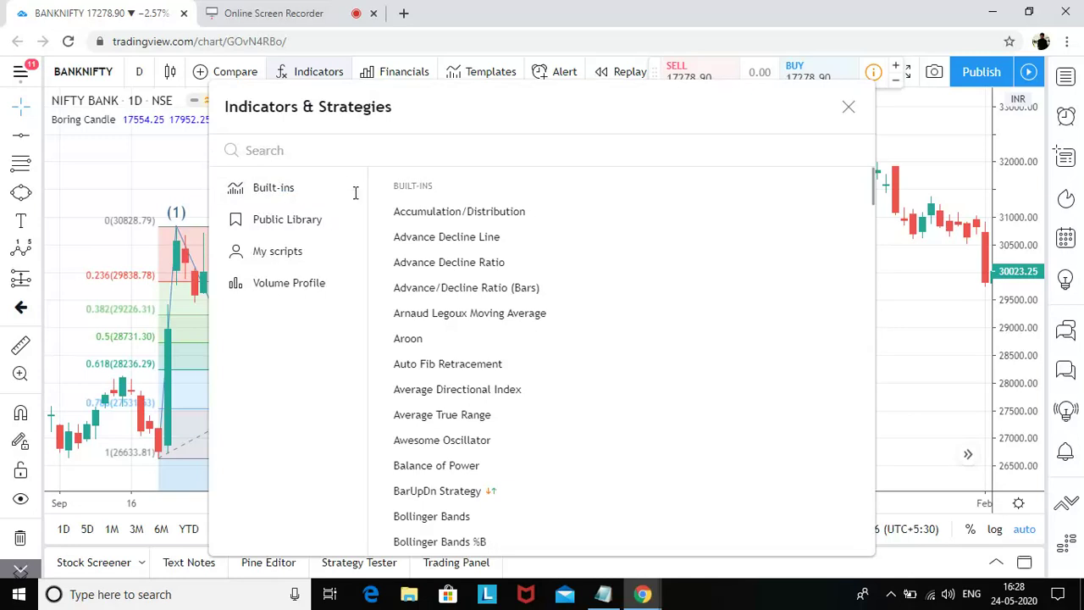
{"action": "type", "text": "rsi"}
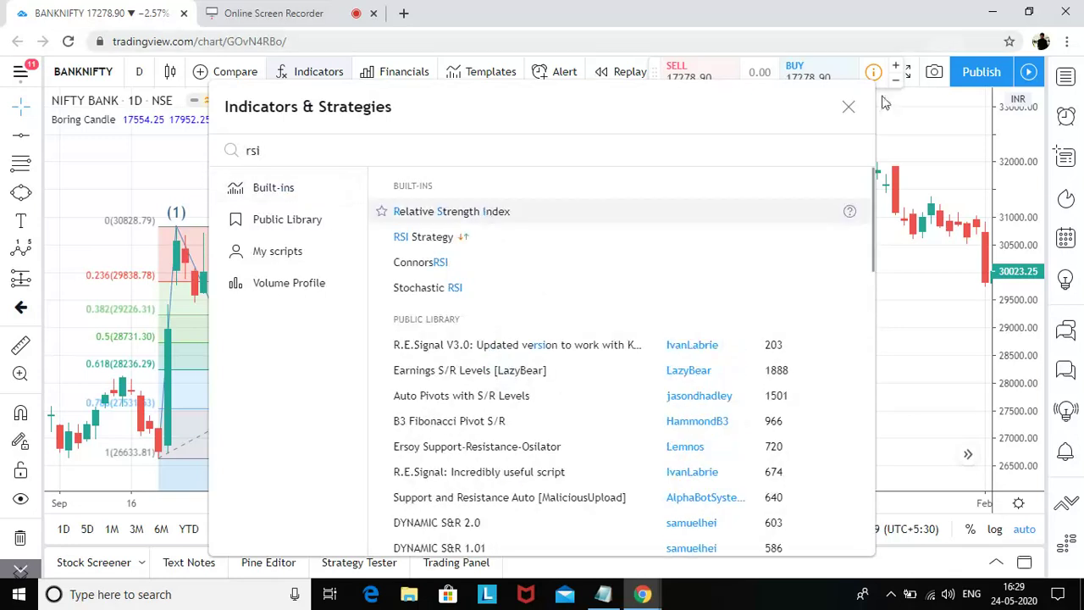
{"action": "key", "text": "Return"}
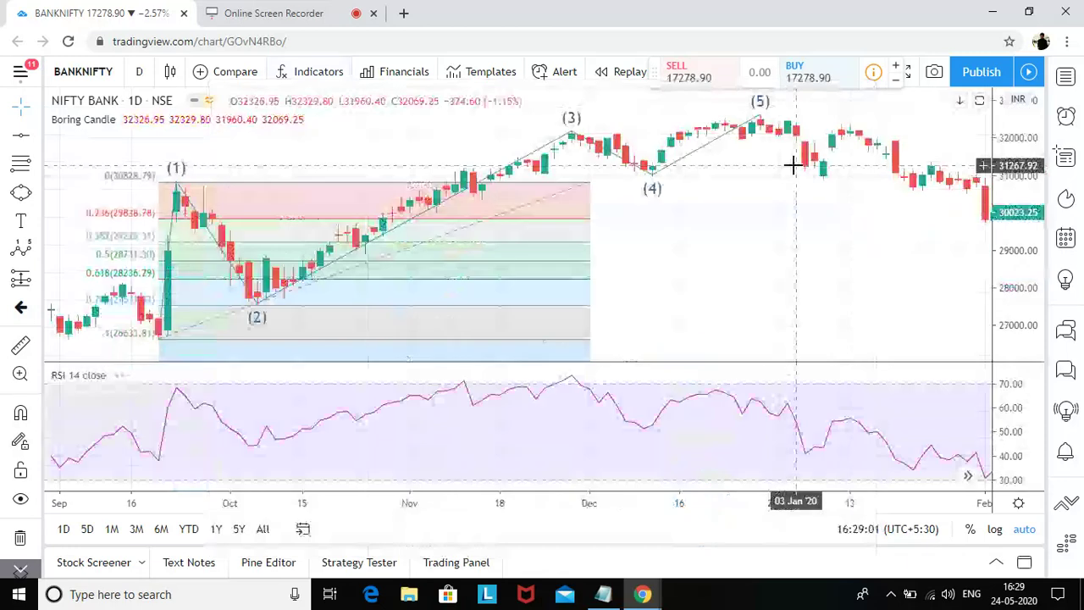
{"action": "scroll", "coordinate": [689, 290], "scroll_direction": "up", "scroll_amount": 3}
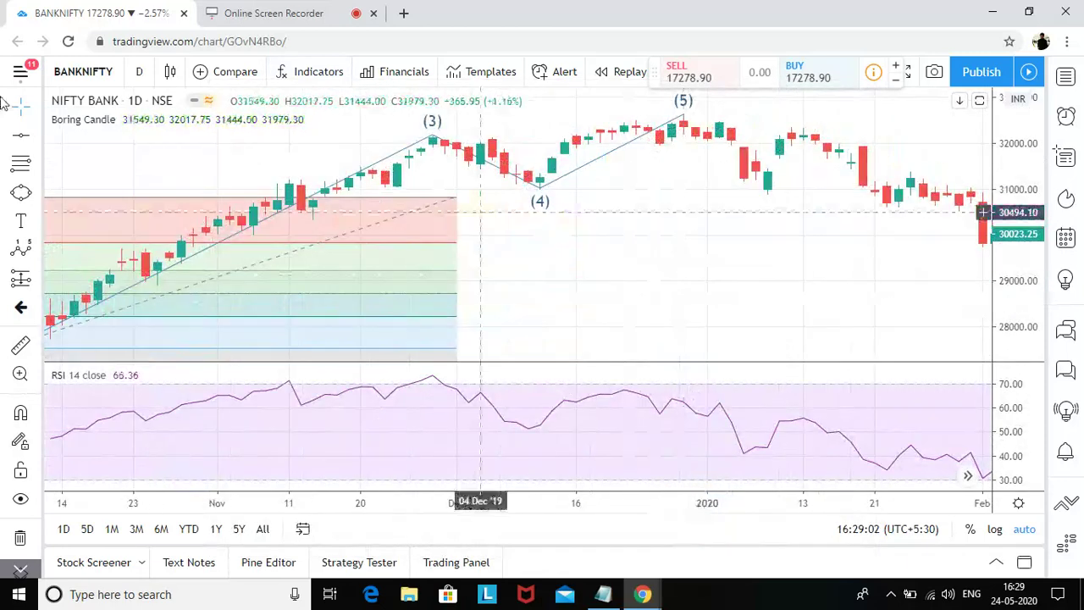
{"action": "left_click", "coordinate": [40, 143]}
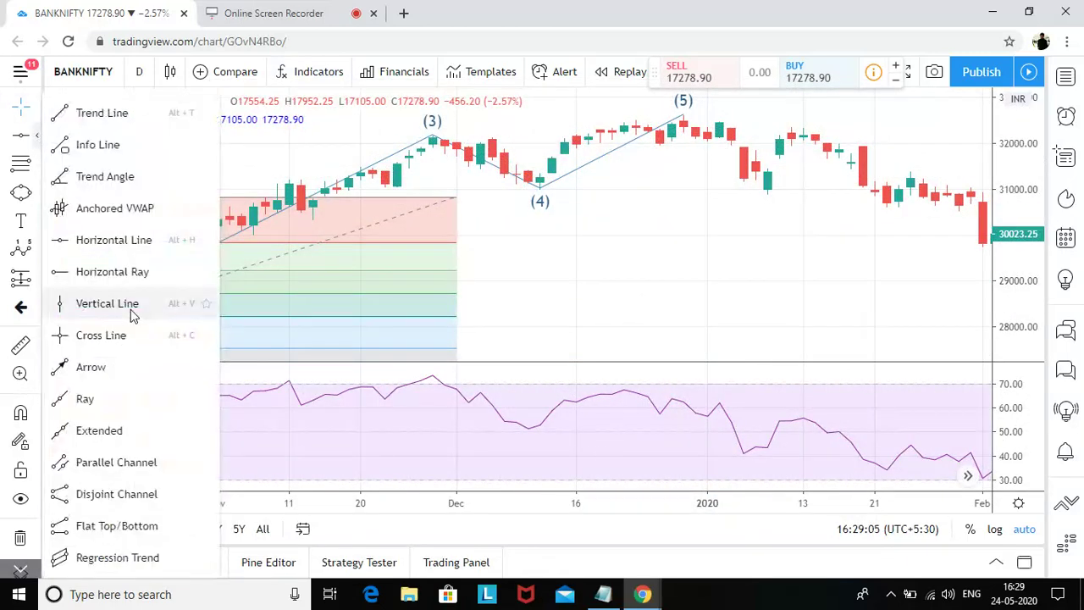
Step: Draw a vertical line at 28 Nov 2019, the wave (3) peak
{"action": "left_click", "coordinate": [133, 305]}
{"action": "left_click", "coordinate": [433, 169]}
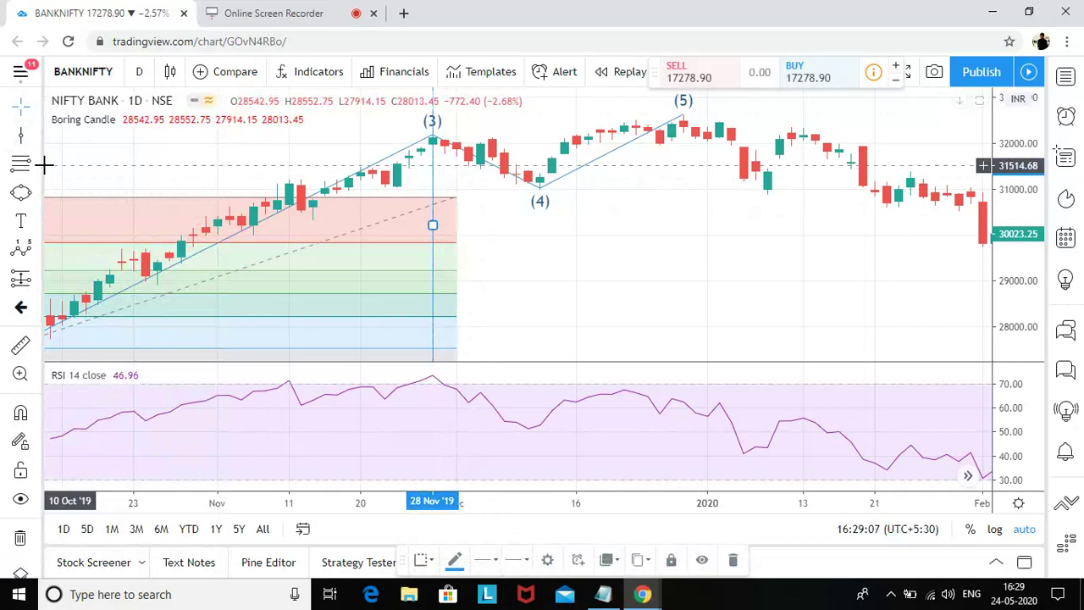
{"action": "left_click", "coordinate": [38, 138]}
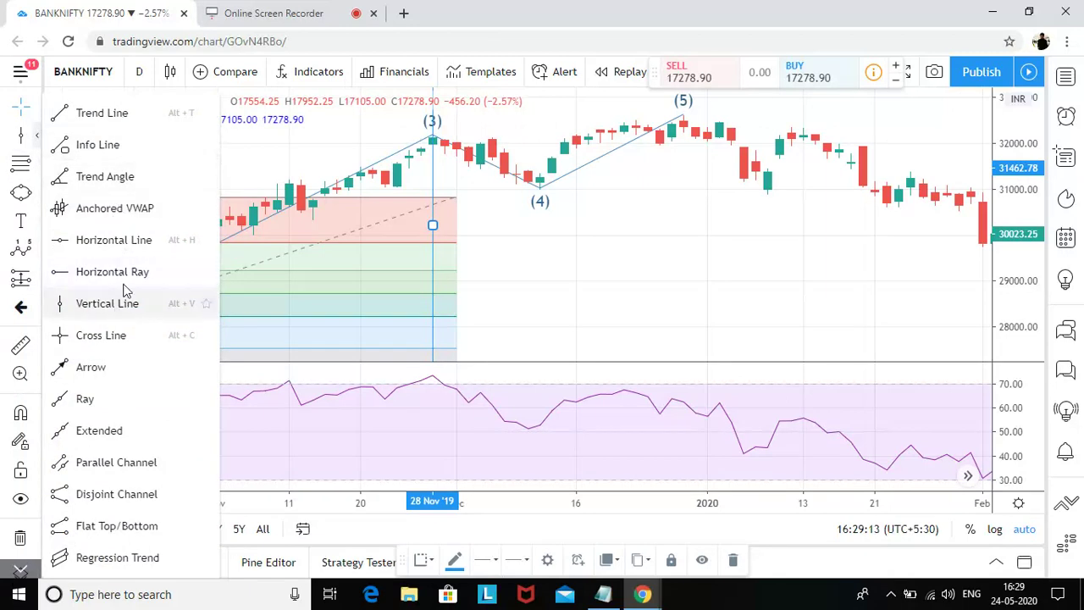
{"action": "left_click", "coordinate": [119, 117]}
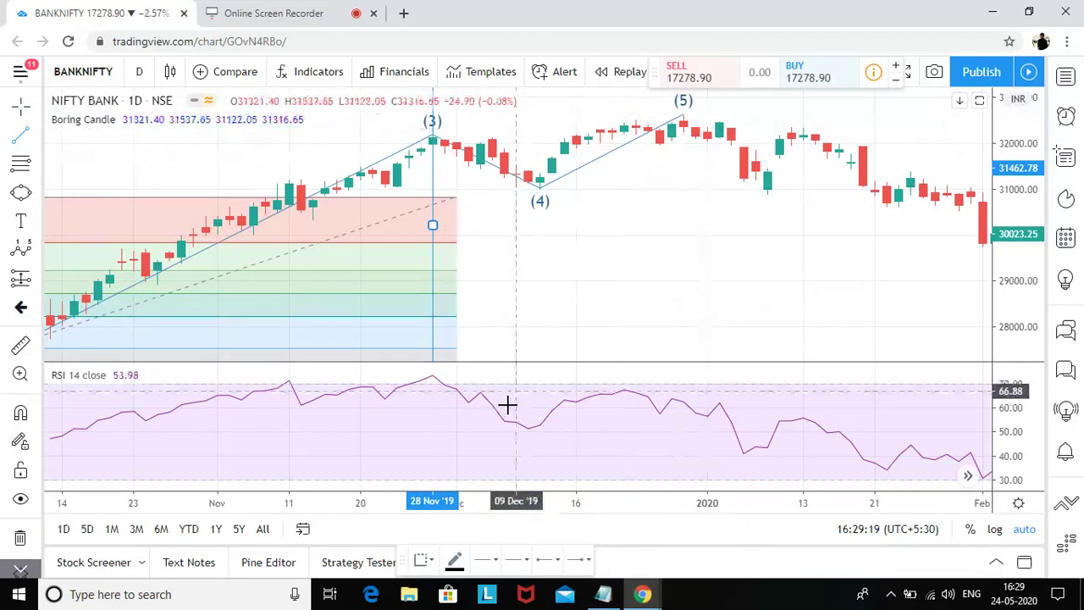
Step: Draw an RSI trend line from 74.12 on 28 Nov down to 65.56 on 30 Dec
{"action": "left_click", "coordinate": [432, 374]}
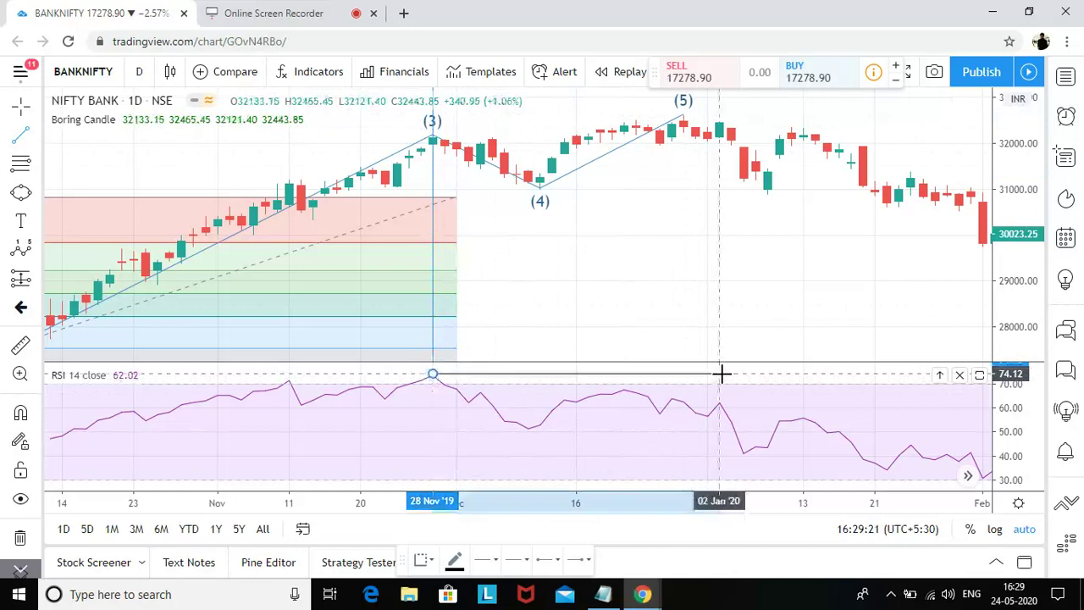
{"action": "left_click", "coordinate": [684, 394]}
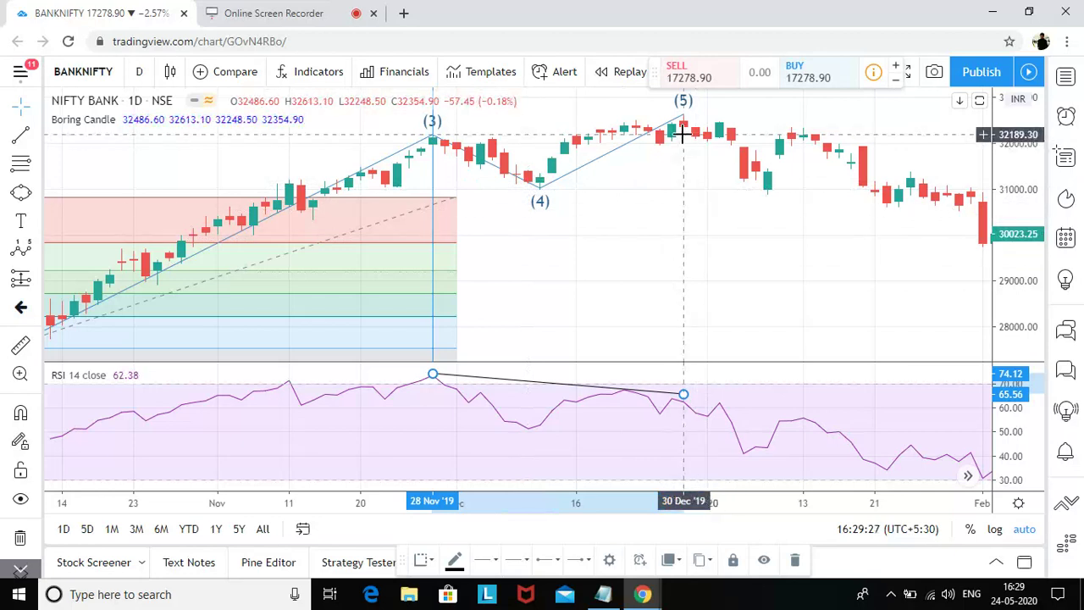
{"action": "scroll", "coordinate": [685, 161], "scroll_direction": "down", "scroll_amount": 3}
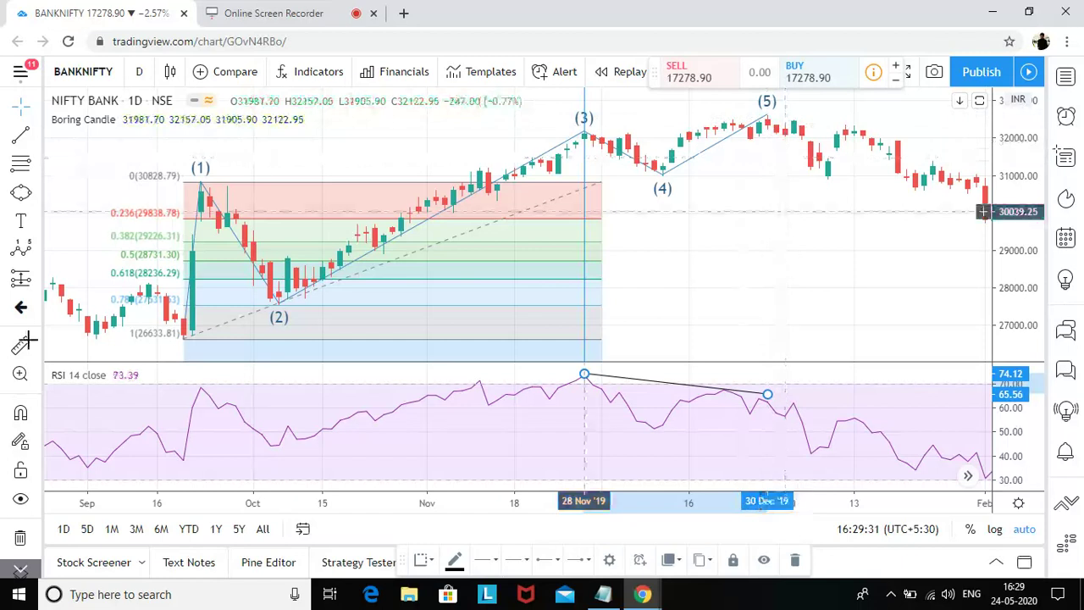
Step: Deselect the trend line and pan the chart forward to March–May 2020
{"action": "left_click", "coordinate": [794, 273]}
{"action": "left_click_drag", "start_coordinate": [733, 242], "coordinate": [432, 247]}
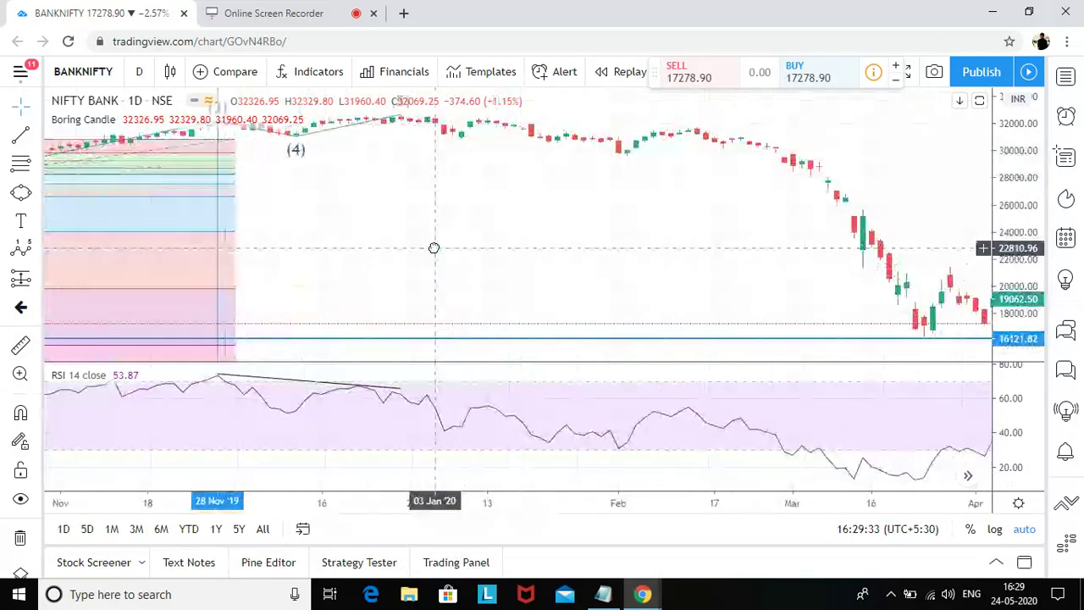
{"action": "left_click_drag", "start_coordinate": [708, 209], "coordinate": [454, 238]}
{"action": "scroll", "coordinate": [508, 251], "scroll_direction": "right", "scroll_amount": 3}
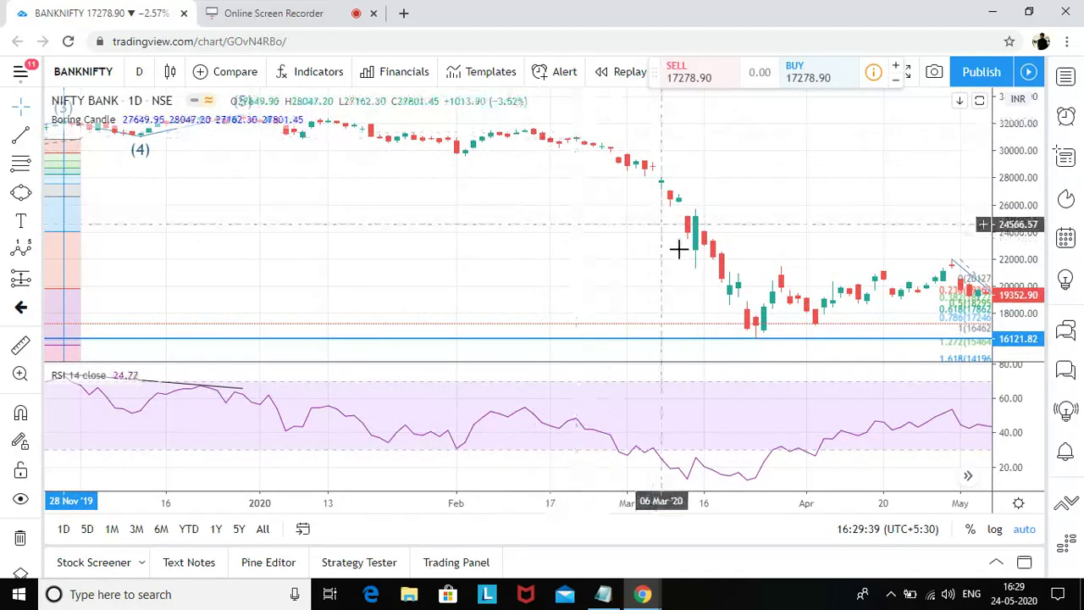
{"action": "scroll", "coordinate": [404, 280], "scroll_direction": "right", "scroll_amount": 10}
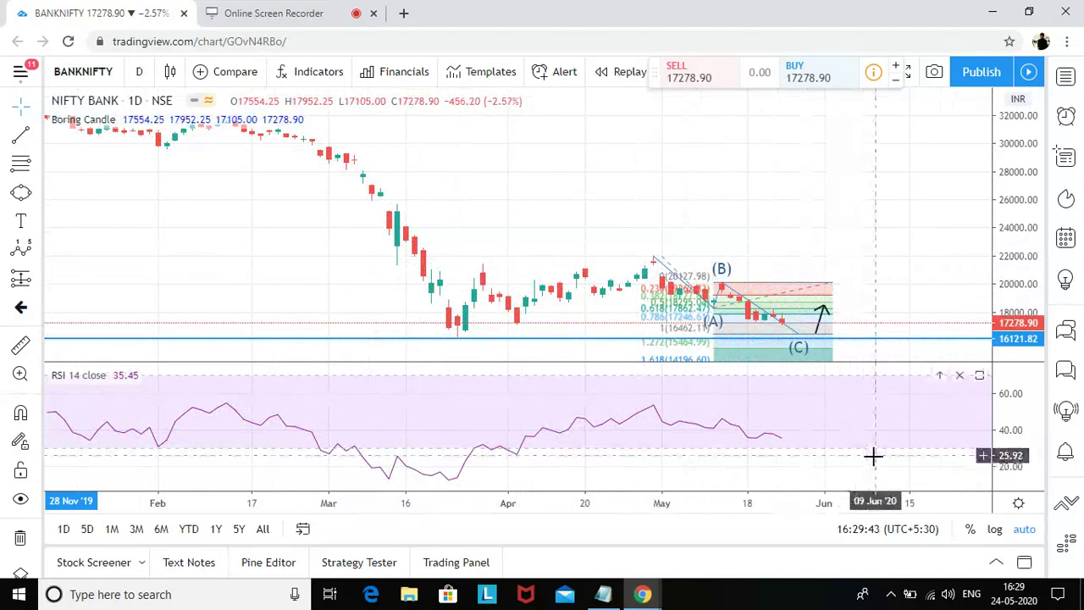
{"action": "scroll", "coordinate": [875, 436], "scroll_direction": "down", "scroll_amount": 2}
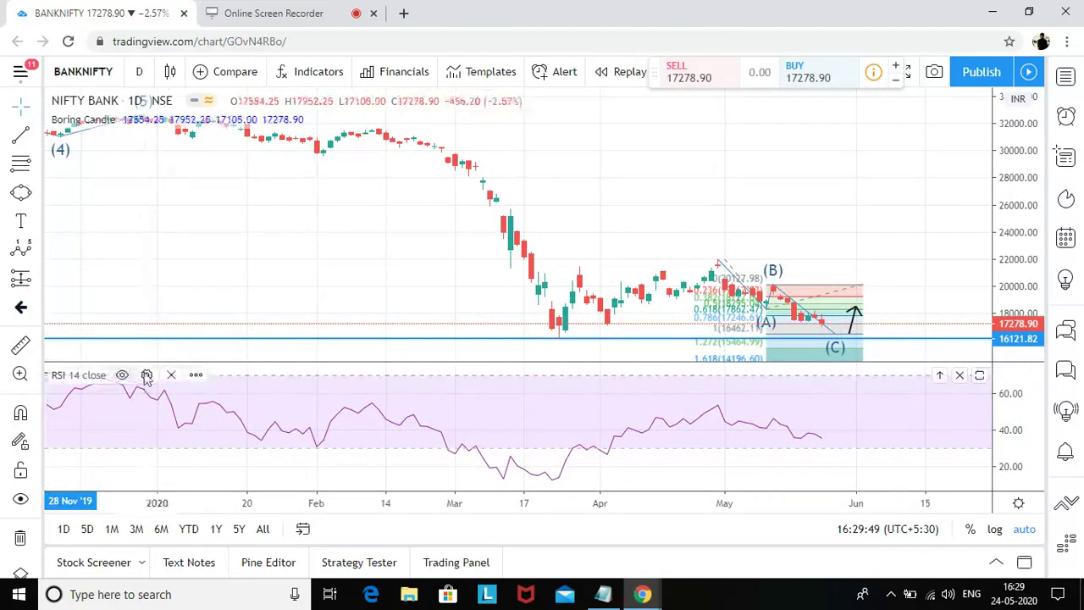
Step: Remove the RSI pane and delete all drawings from the chart
{"action": "left_click", "coordinate": [170, 375]}
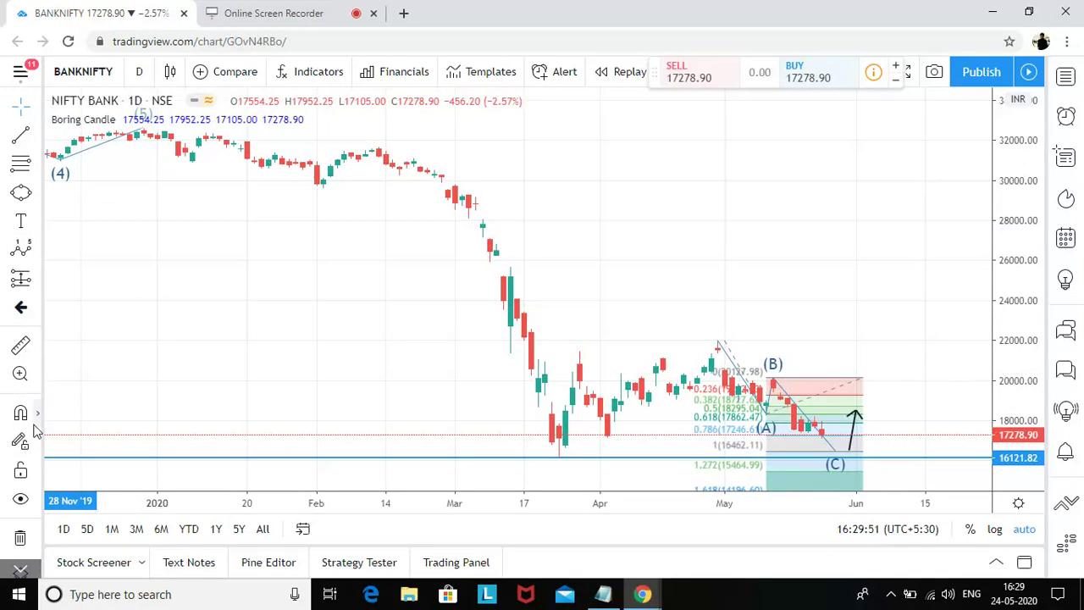
{"action": "left_click", "coordinate": [20, 539]}
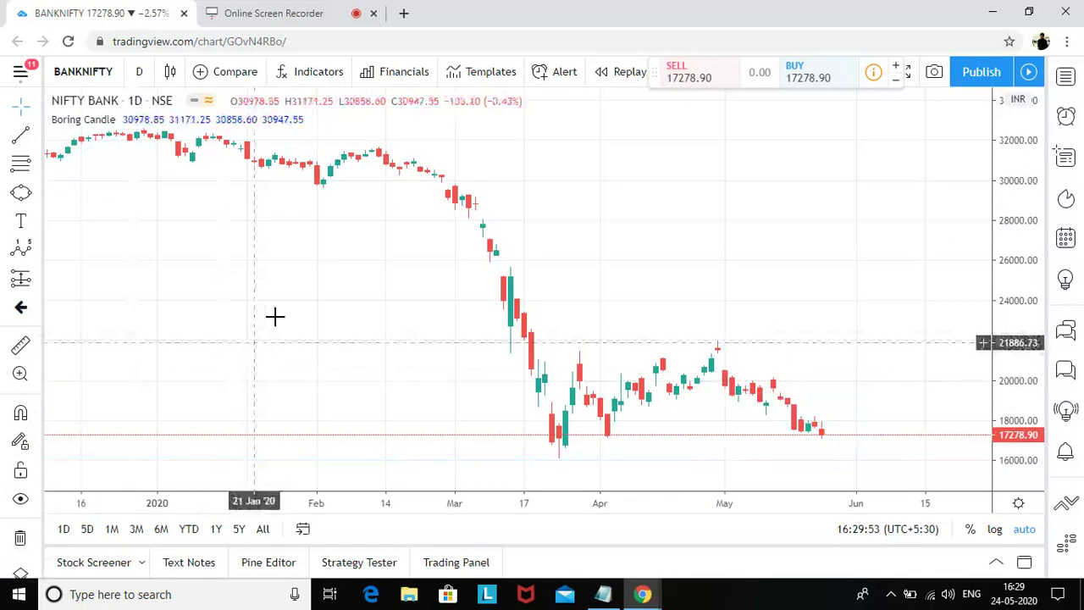
{"action": "scroll", "coordinate": [300, 182], "scroll_direction": "up", "scroll_amount": 3}
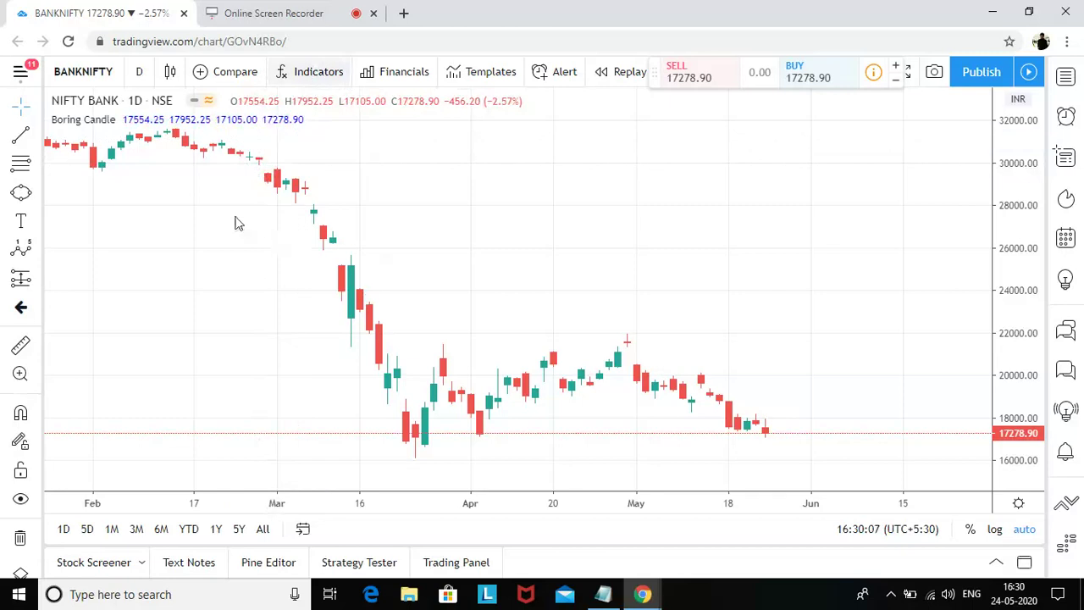
Step: Add the Moving Average indicator by searching 'moving' in Indicators
{"action": "key", "text": "slash"}
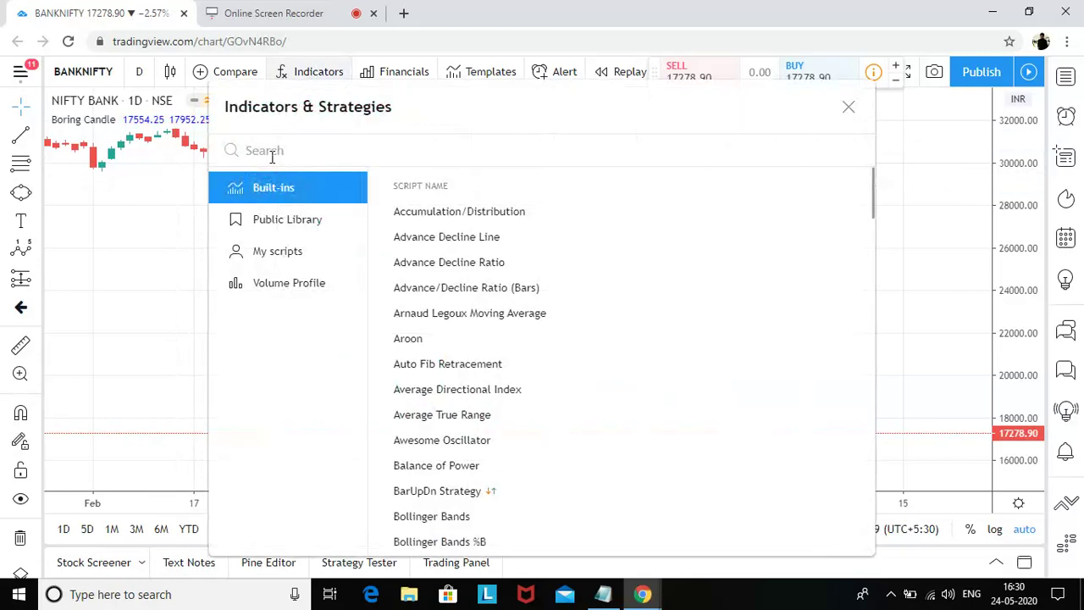
{"action": "left_click", "coordinate": [272, 152]}
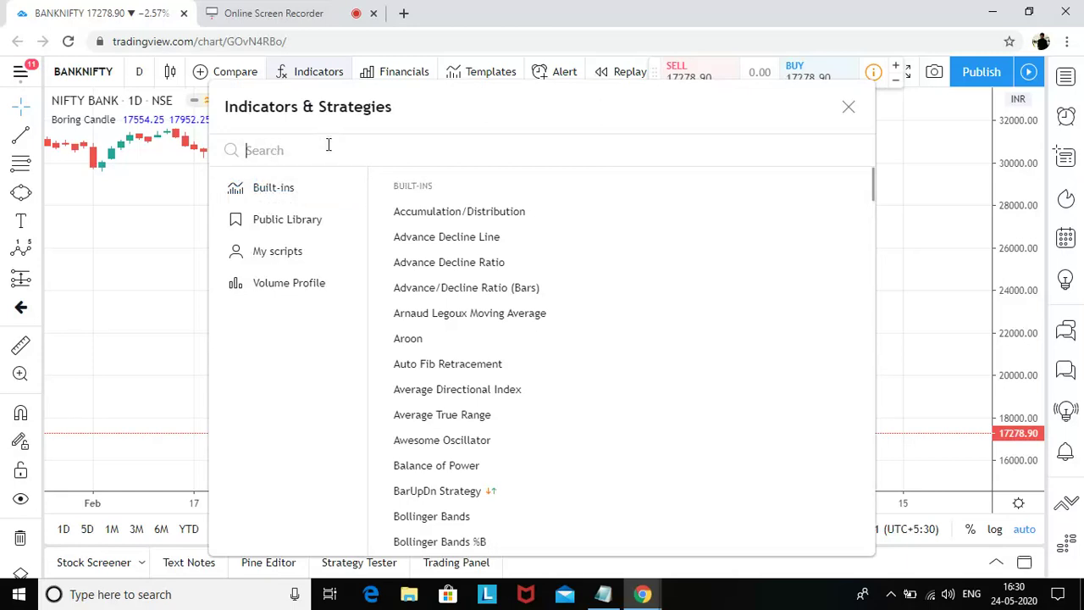
{"action": "type", "text": "moving"}
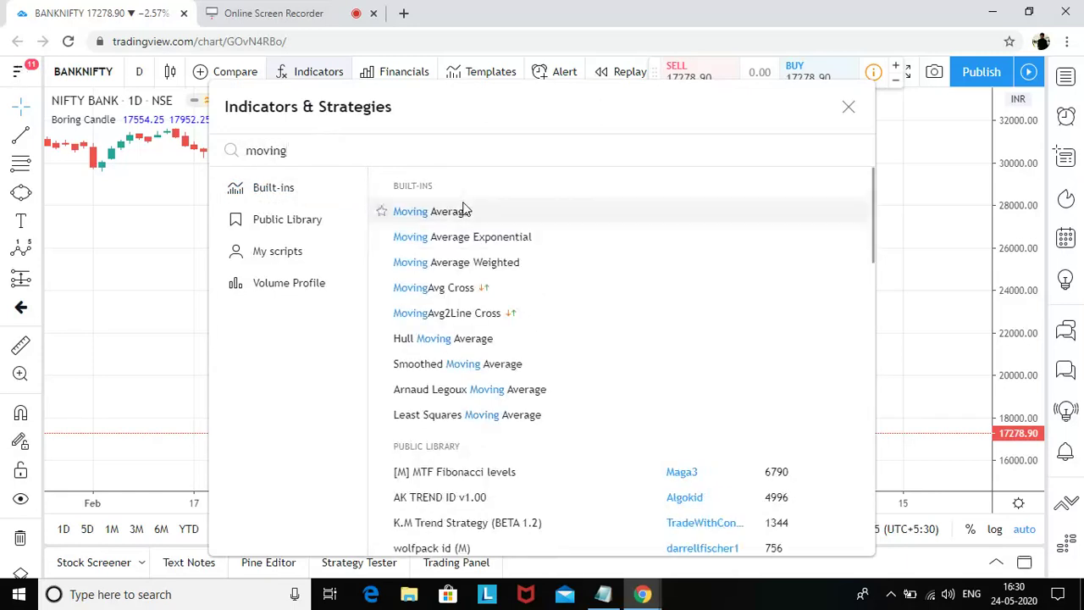
{"action": "left_click", "coordinate": [468, 211]}
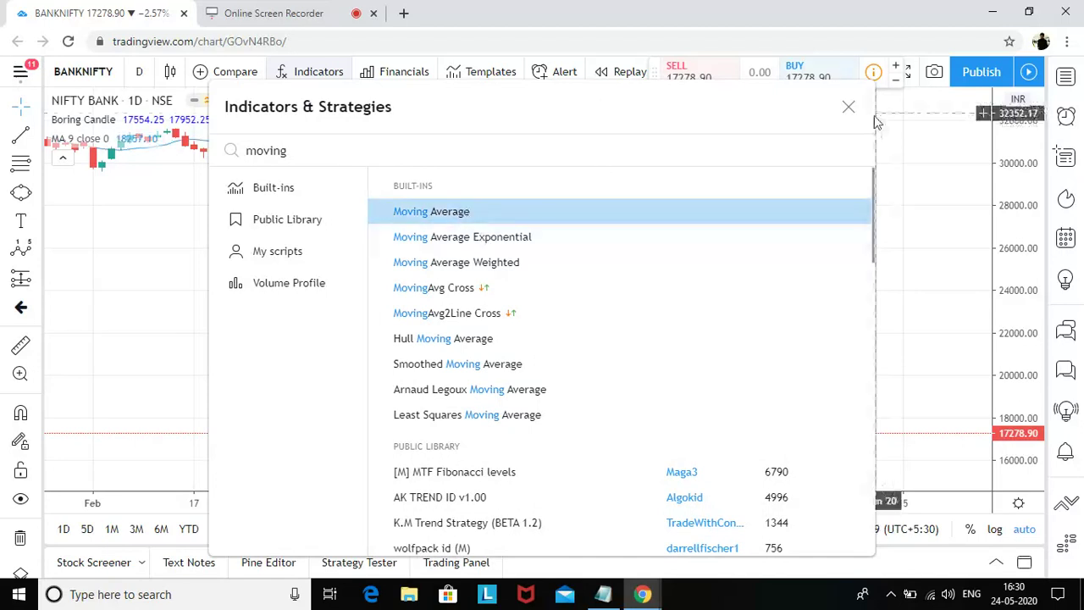
{"action": "left_click", "coordinate": [848, 107]}
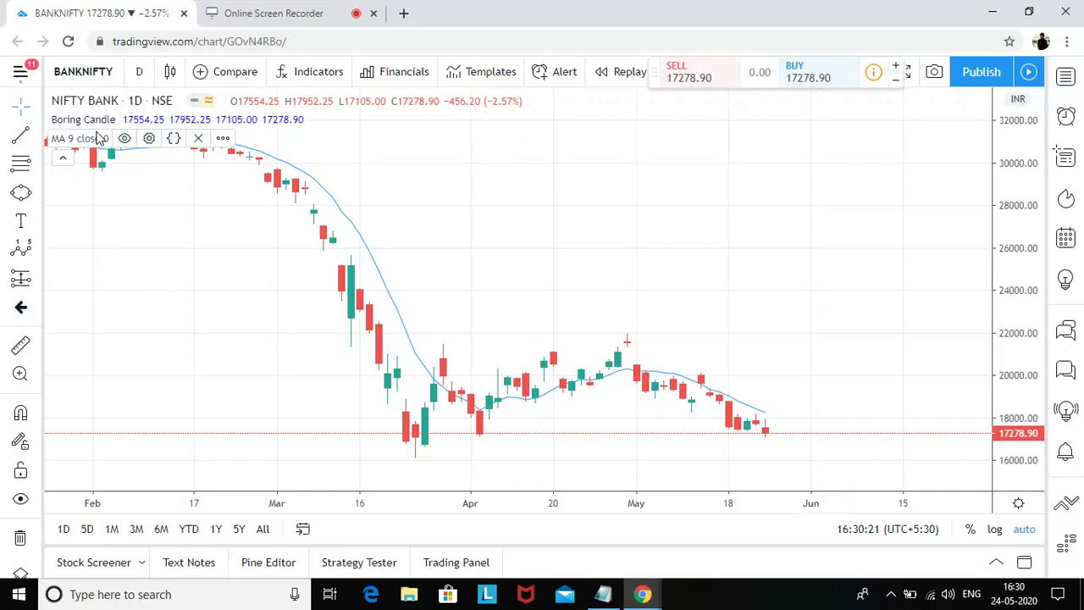
Step: Change the moving average Length from 9 to 20
{"action": "left_click", "coordinate": [149, 139]}
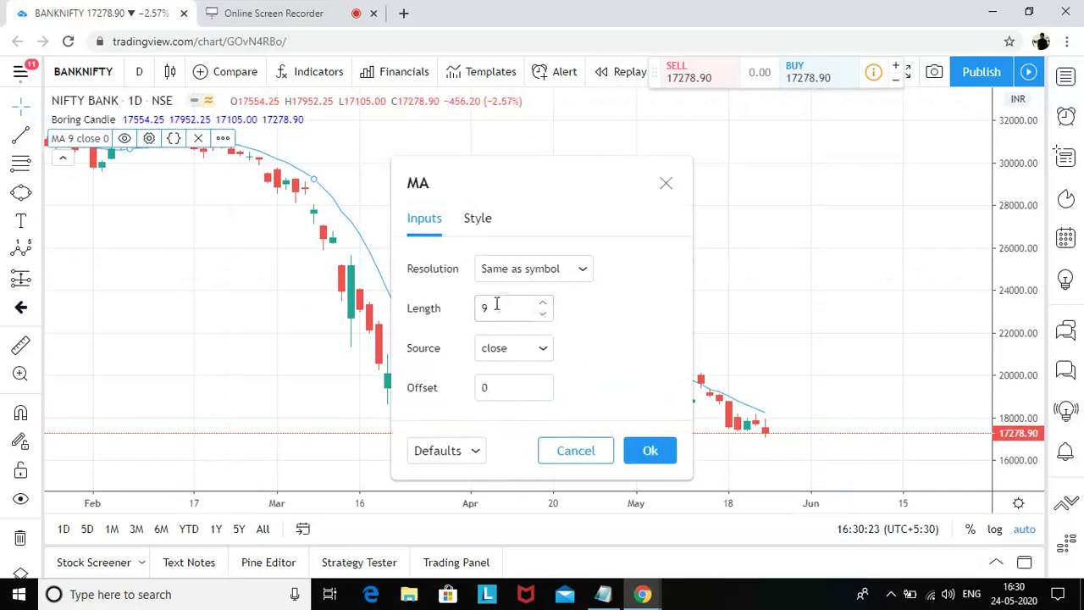
{"action": "type", "text": "20"}
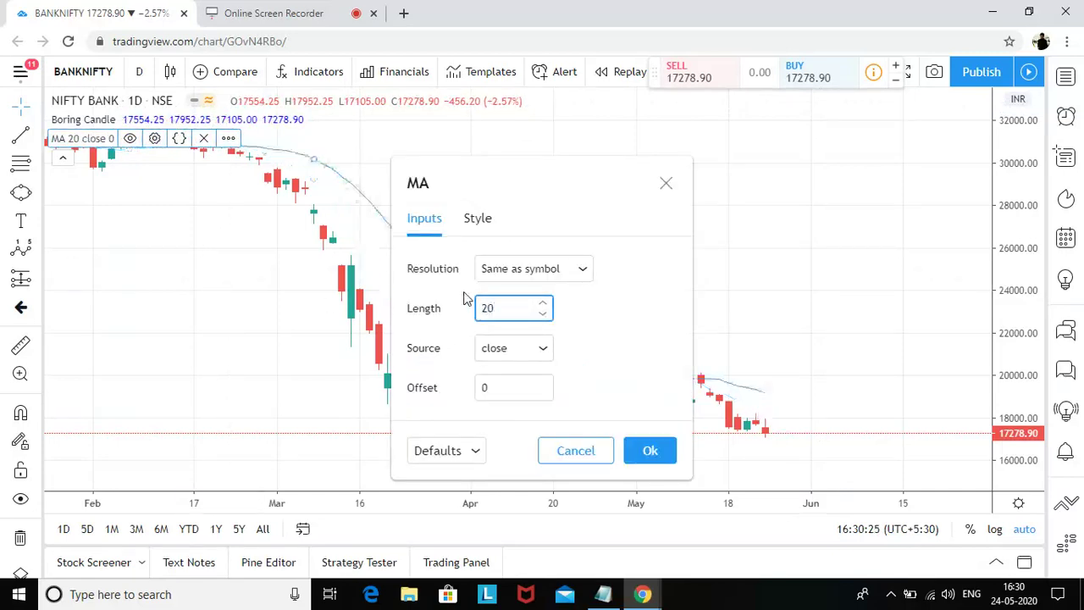
{"action": "left_click", "coordinate": [650, 449]}
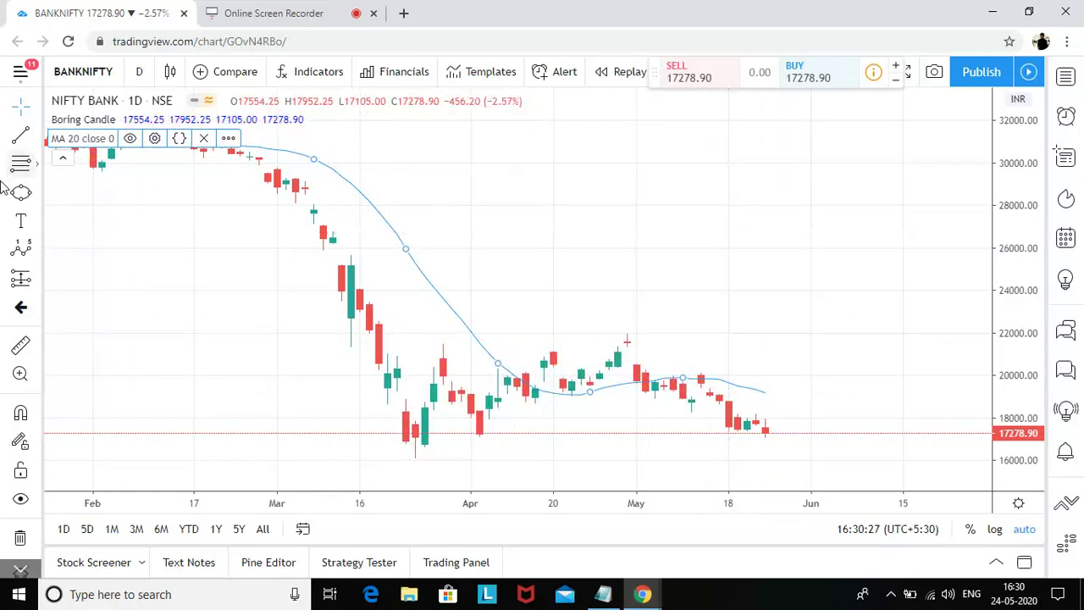
{"action": "left_click", "coordinate": [38, 137]}
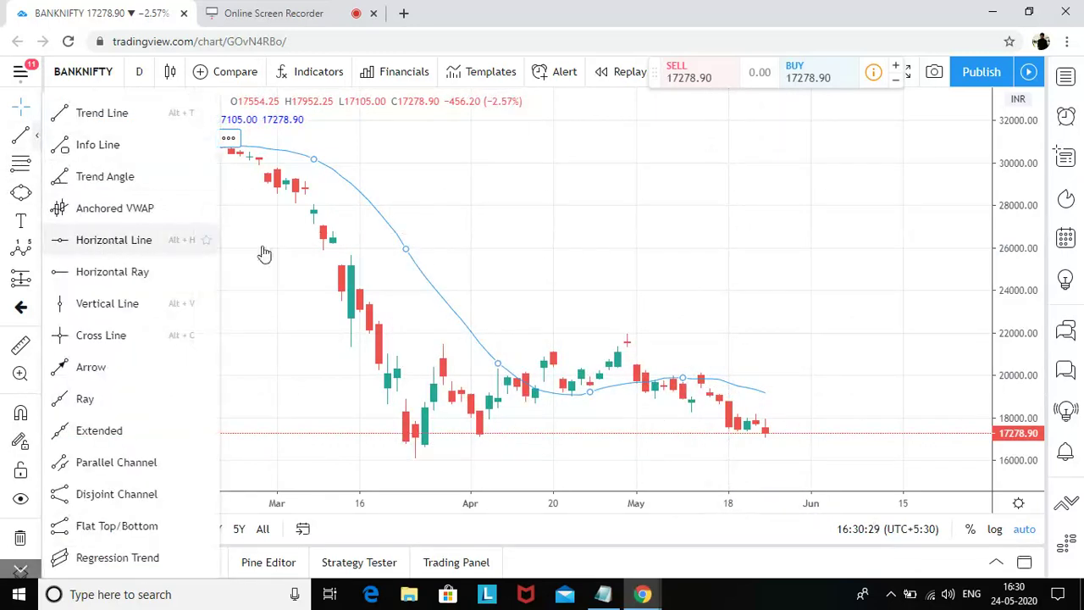
Step: Place a horizontal line at 19157.40 just under the moving average, then deselect it
{"action": "left_click", "coordinate": [114, 240]}
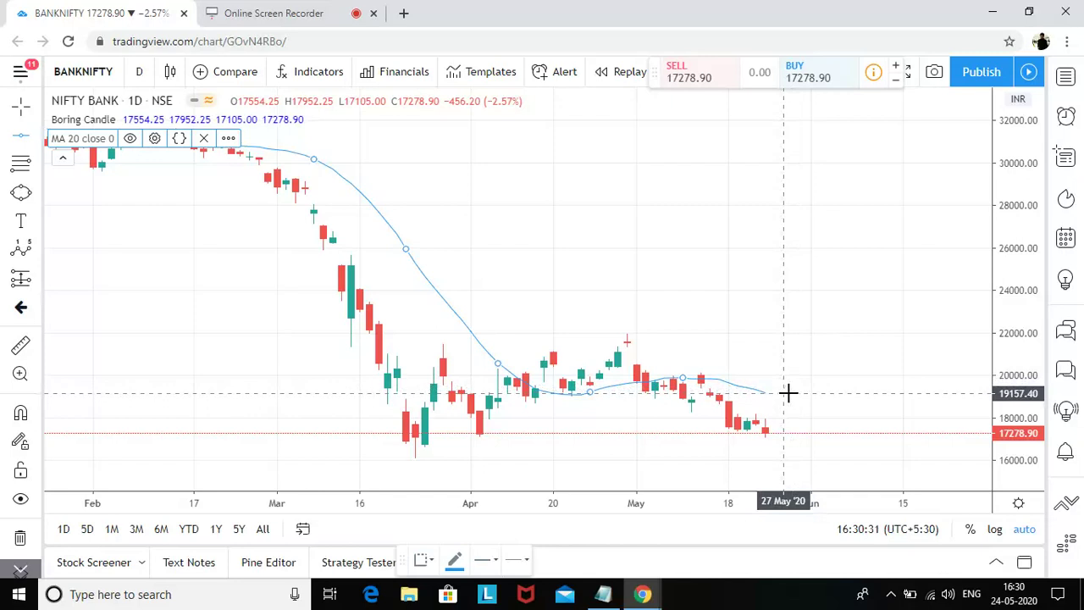
{"action": "left_click", "coordinate": [788, 392]}
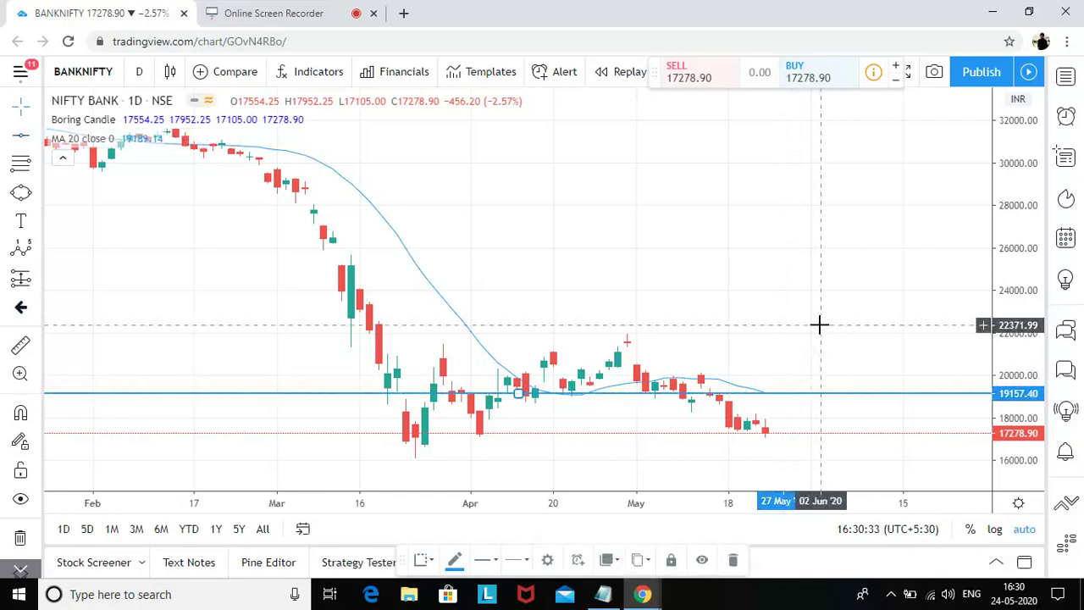
{"action": "scroll", "coordinate": [818, 324], "scroll_direction": "up", "scroll_amount": 2}
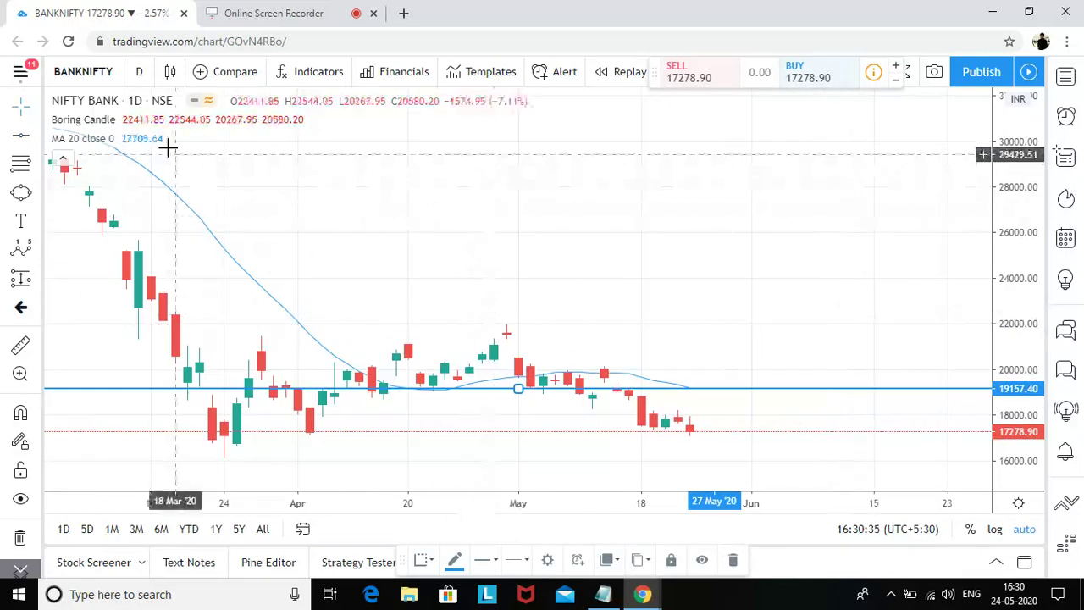
{"action": "left_click", "coordinate": [76, 127]}
{"action": "scroll", "coordinate": [817, 326], "scroll_direction": "up", "scroll_amount": 2}
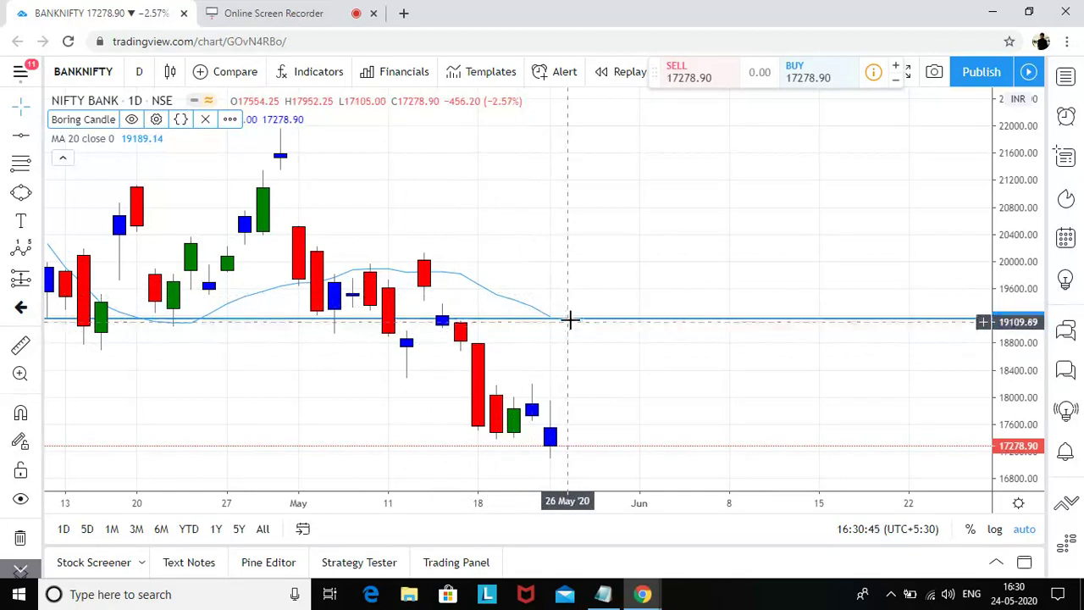
{"action": "scroll", "coordinate": [664, 394], "scroll_direction": "down", "scroll_amount": 2}
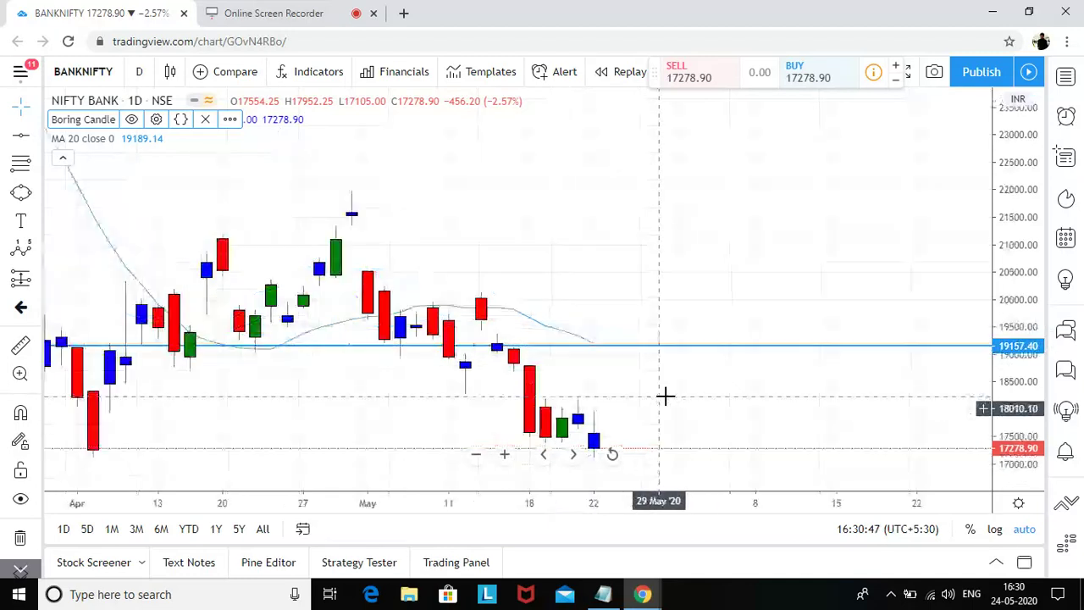
{"action": "scroll", "coordinate": [665, 389], "scroll_direction": "up", "scroll_amount": 3}
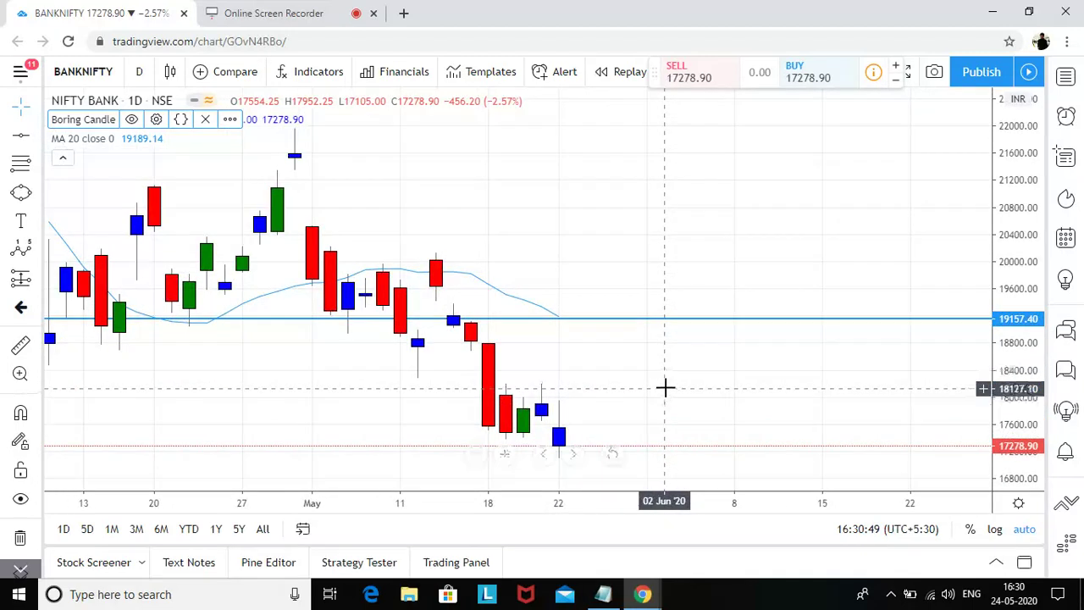
{"action": "scroll", "coordinate": [666, 383], "scroll_direction": "down", "scroll_amount": 1}
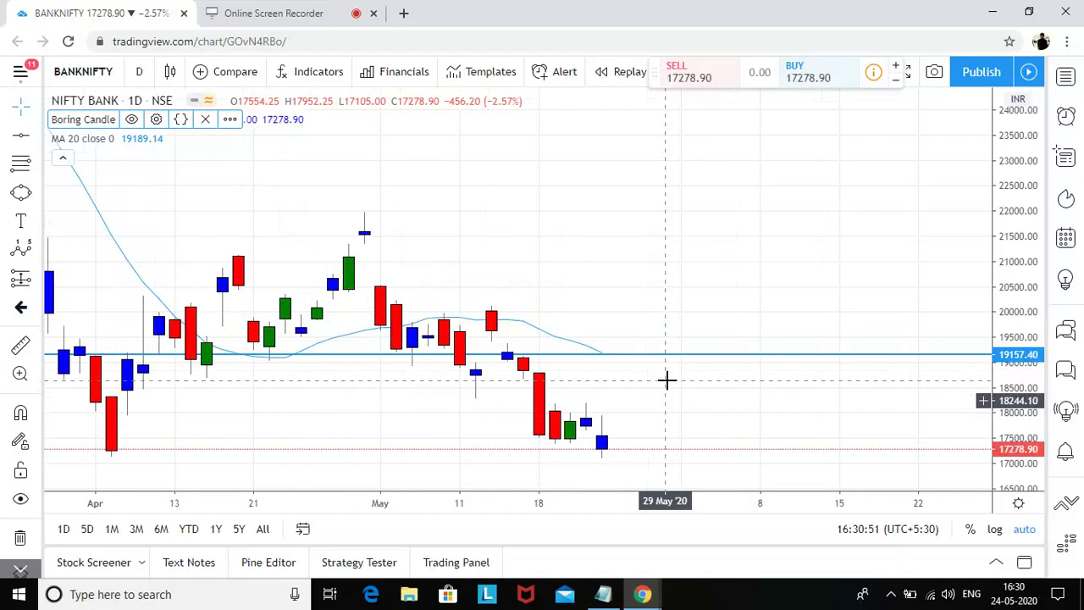
{"action": "scroll", "coordinate": [610, 394], "scroll_direction": "down", "scroll_amount": 1}
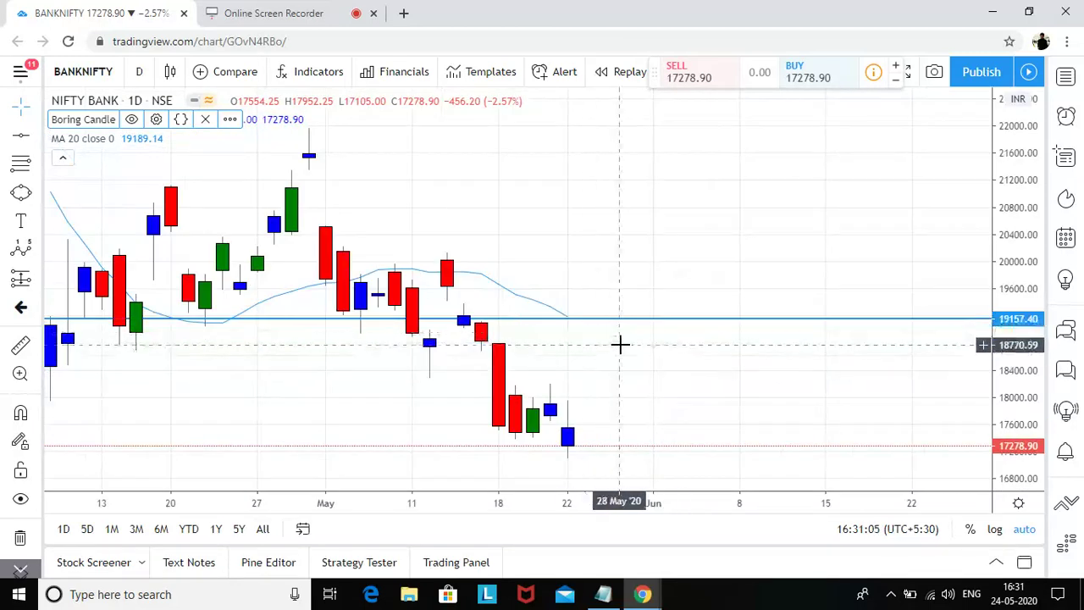
{"action": "scroll", "coordinate": [767, 455], "scroll_direction": "down", "scroll_amount": 1}
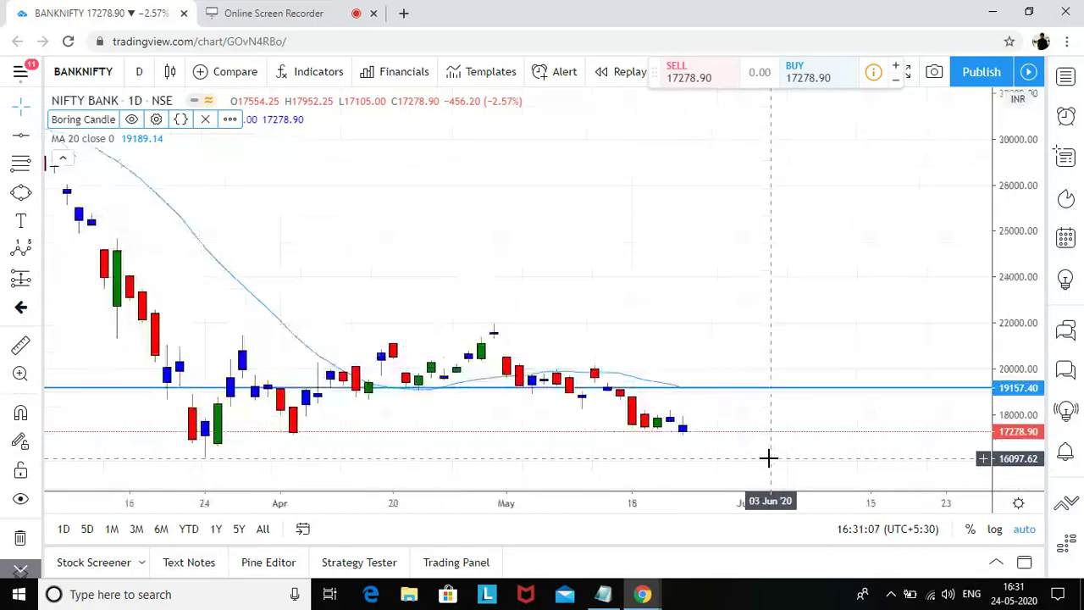
{"action": "scroll", "coordinate": [767, 457], "scroll_direction": "down", "scroll_amount": 1}
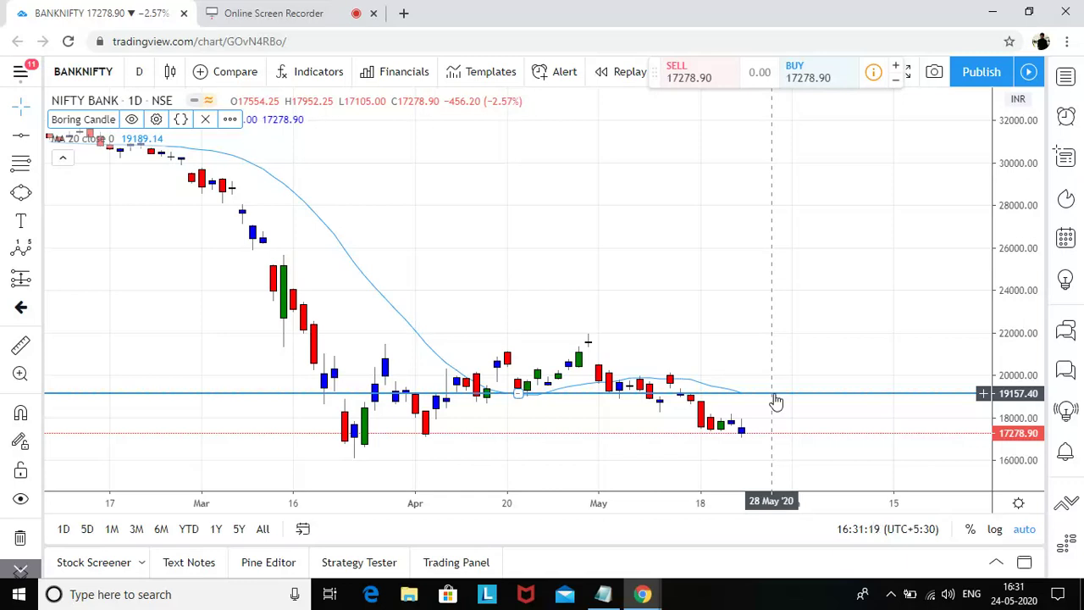
{"action": "scroll", "coordinate": [775, 402], "scroll_direction": "up", "scroll_amount": 1}
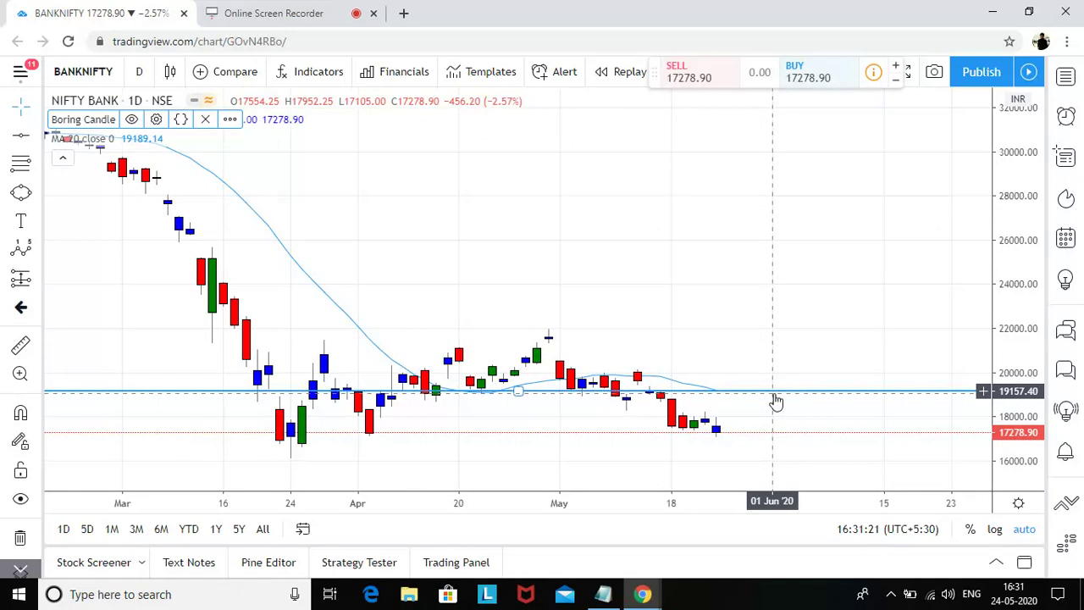
{"action": "scroll", "coordinate": [776, 401], "scroll_direction": "up", "scroll_amount": 1}
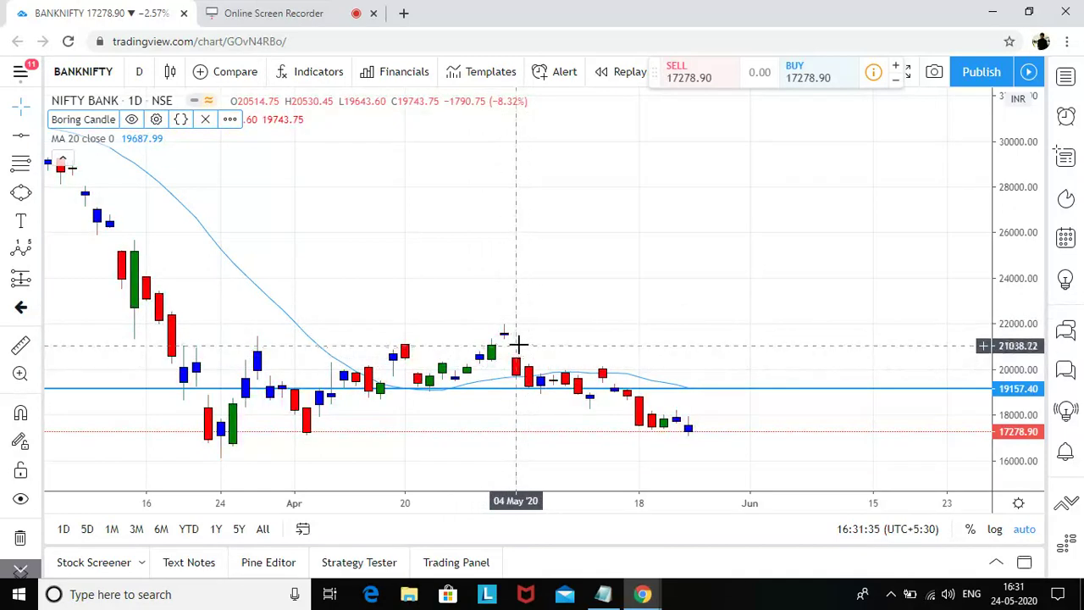
{"action": "scroll", "coordinate": [665, 312], "scroll_direction": "down", "scroll_amount": 1}
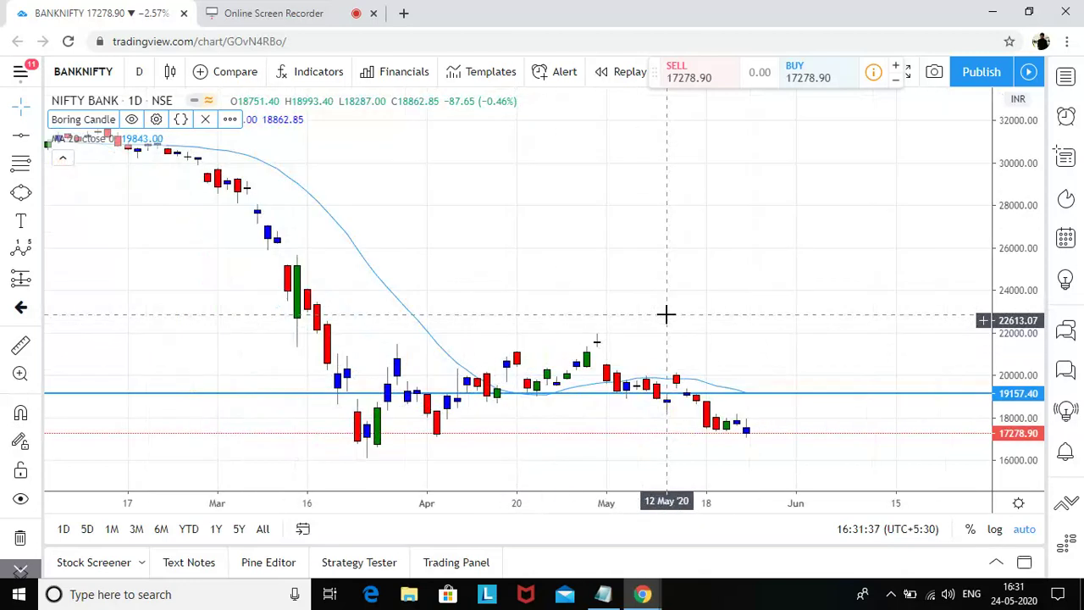
{"action": "scroll", "coordinate": [692, 319], "scroll_direction": "up", "scroll_amount": 1}
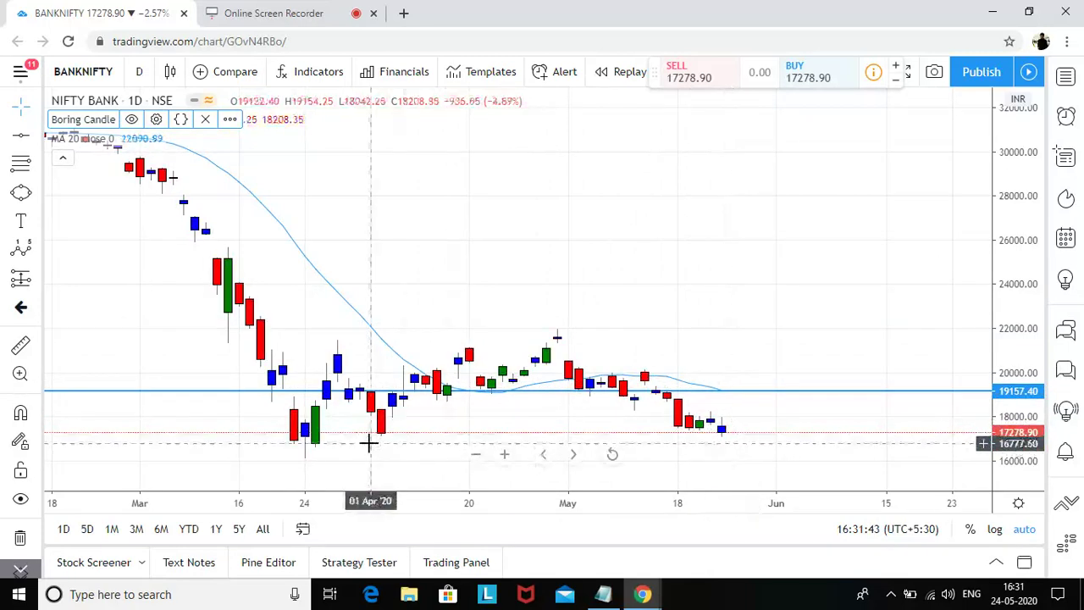
{"action": "scroll", "coordinate": [364, 454], "scroll_direction": "down", "scroll_amount": 2}
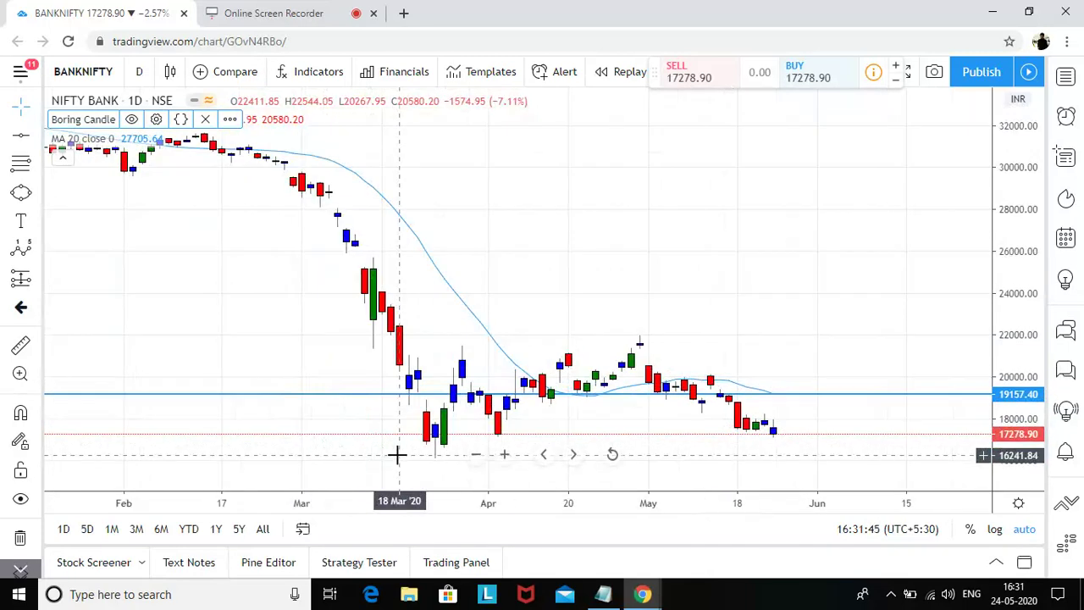
{"action": "scroll", "coordinate": [470, 415], "scroll_direction": "up", "scroll_amount": 2}
{"action": "scroll", "coordinate": [604, 379], "scroll_direction": "up", "scroll_amount": 2}
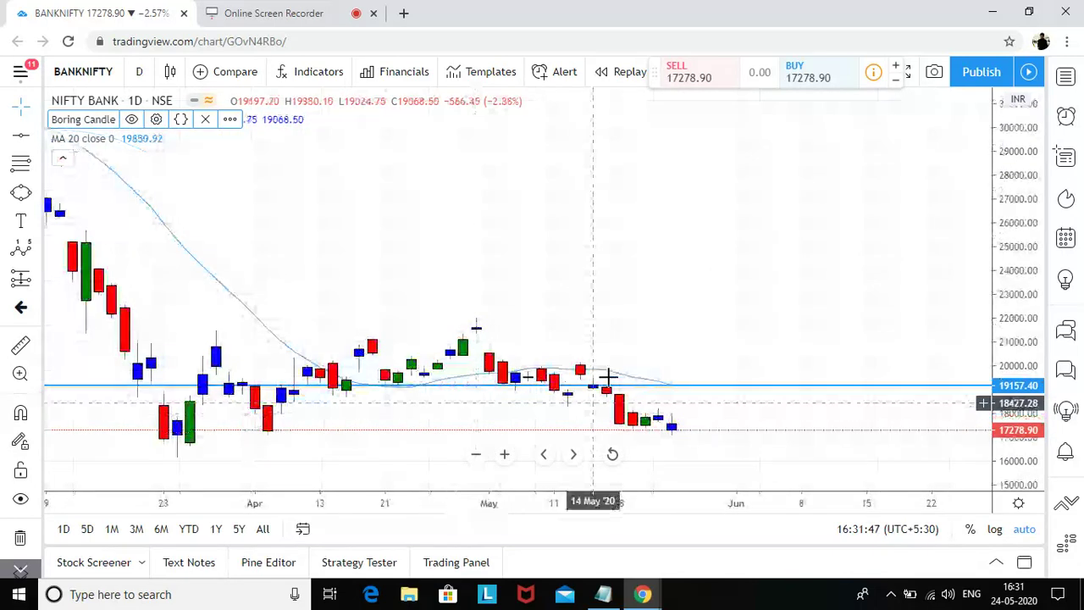
{"action": "scroll", "coordinate": [648, 366], "scroll_direction": "up", "scroll_amount": 2}
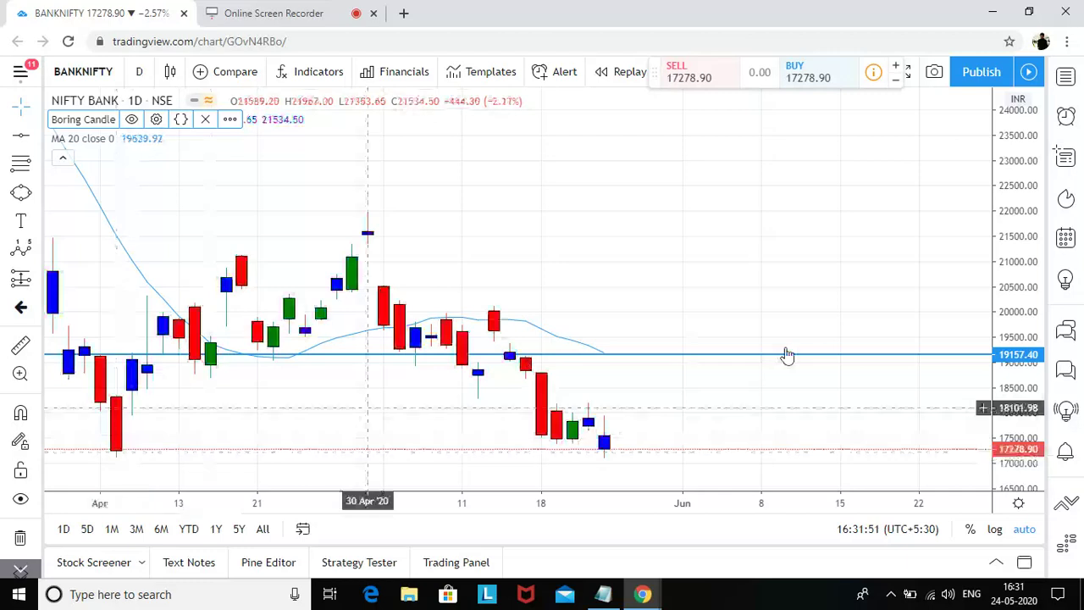
{"action": "scroll", "coordinate": [686, 356], "scroll_direction": "down", "scroll_amount": 2}
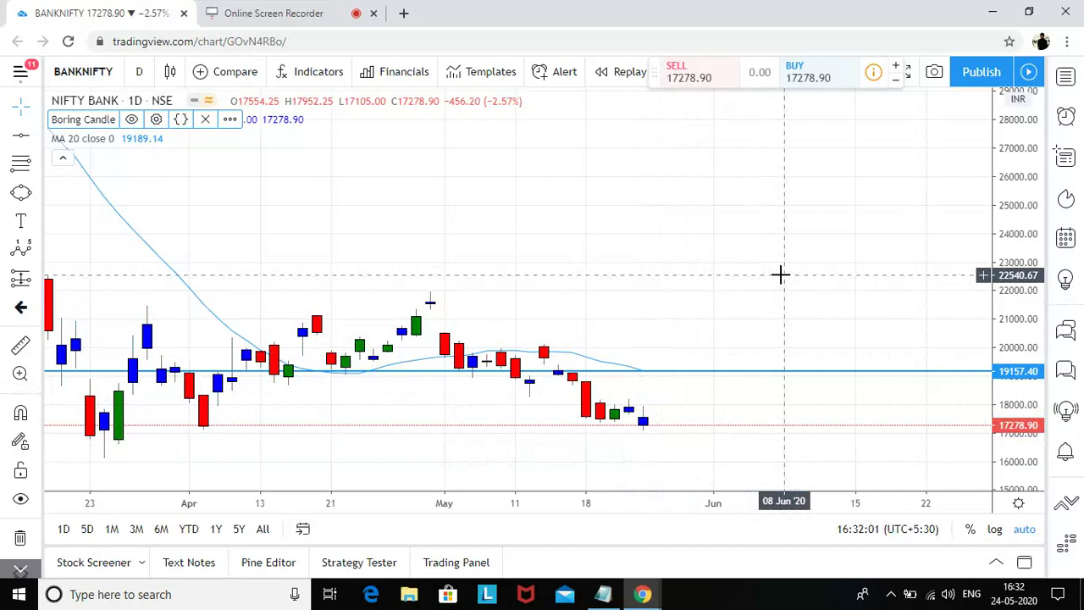
{"action": "scroll", "coordinate": [780, 274], "scroll_direction": "up", "scroll_amount": 5}
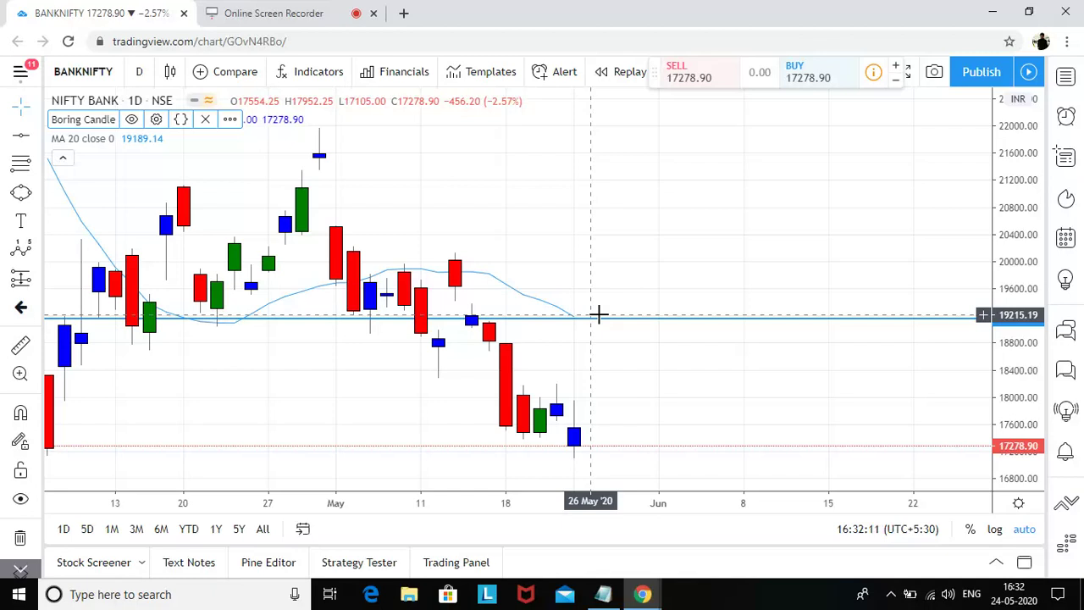
{"action": "scroll", "coordinate": [599, 315], "scroll_direction": "down", "scroll_amount": 2}
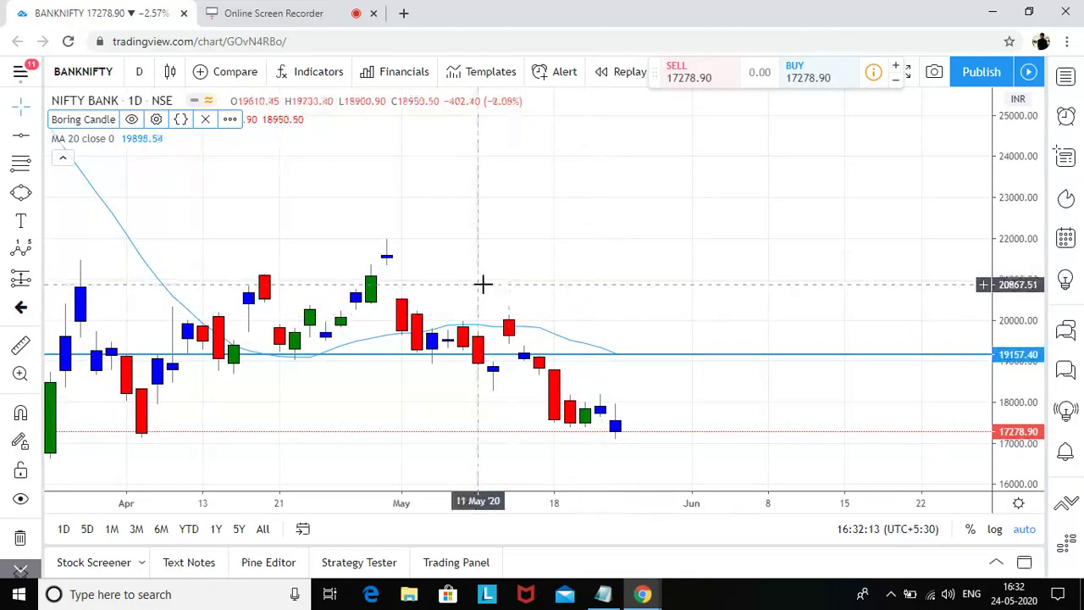